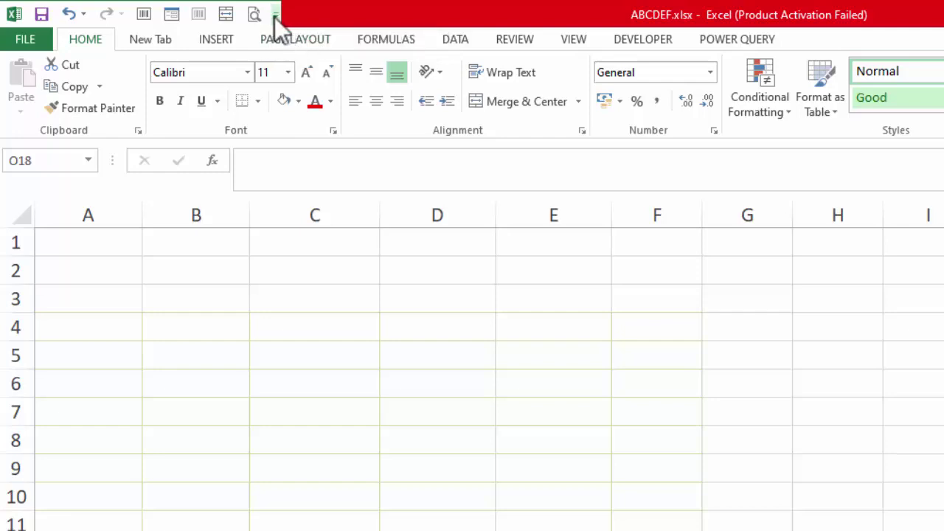
pyautogui.click(275, 15)
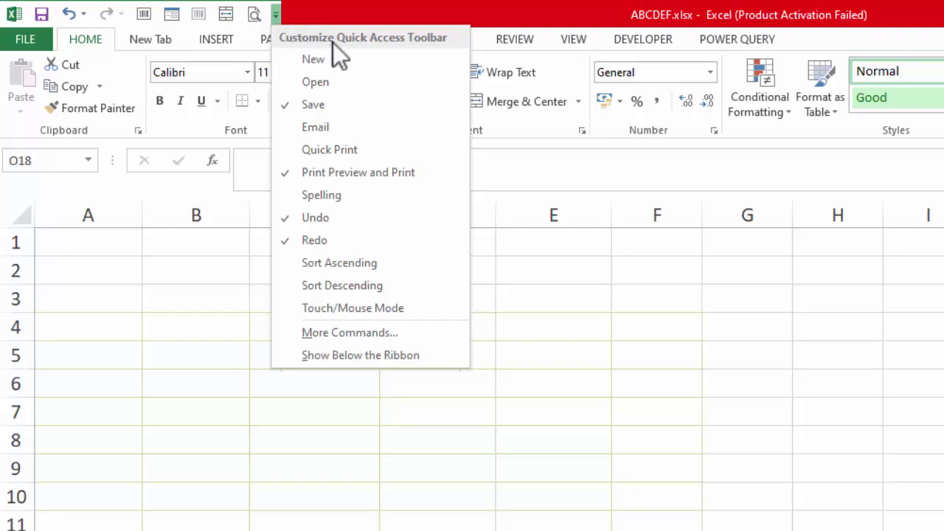
pyautogui.click(574, 397)
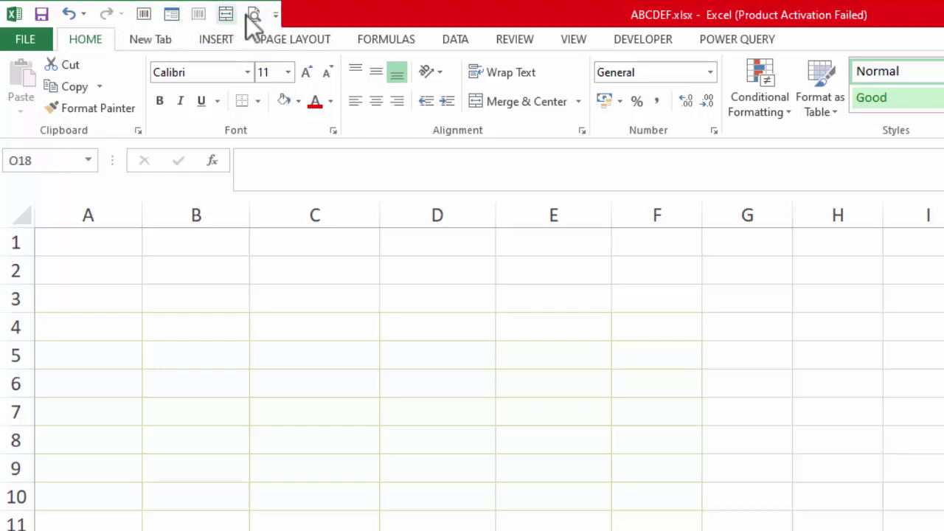
pyautogui.rightClick(373, 125)
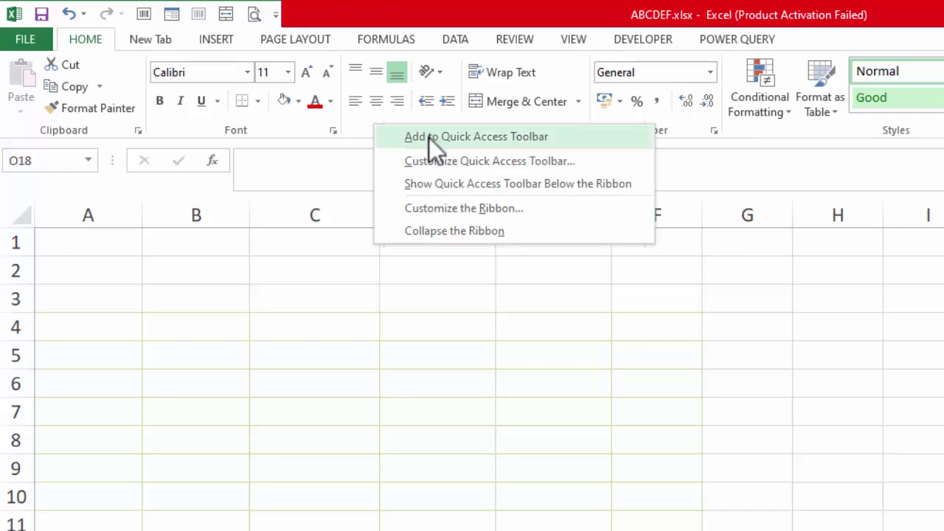
pyautogui.click(277, 17)
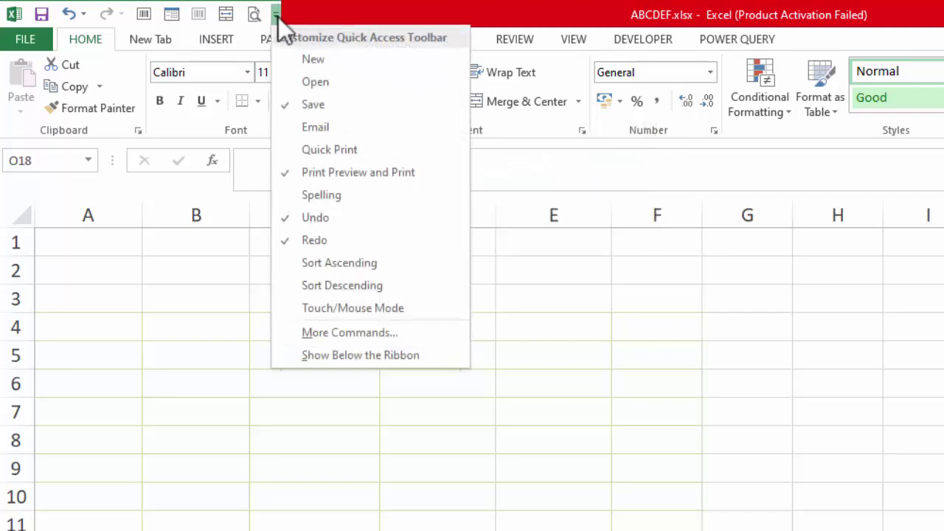
pyautogui.click(278, 20)
pyautogui.click(276, 15)
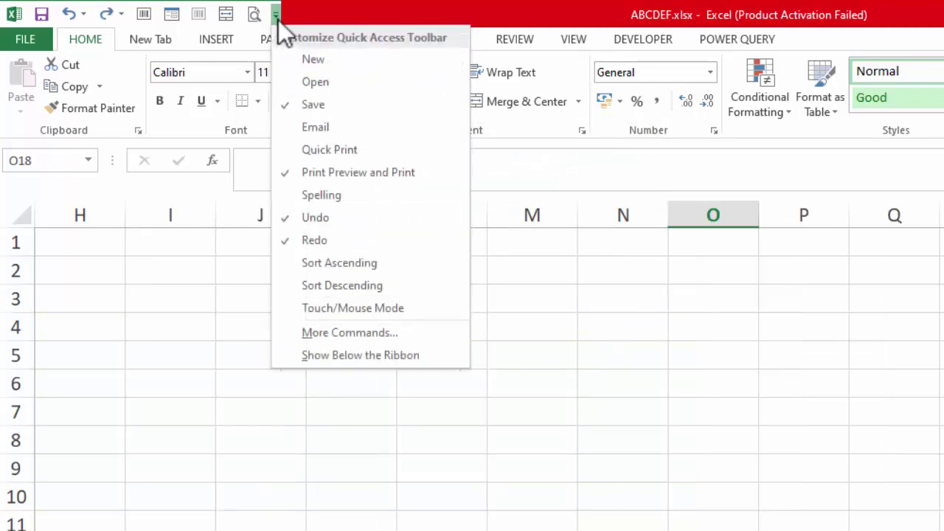
pyautogui.click(349, 338)
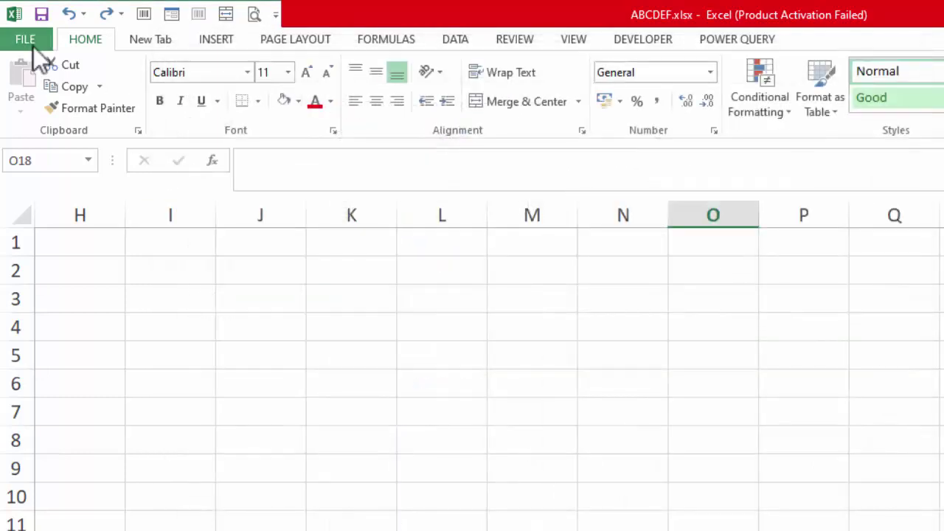
# Open the Quick Access Toolbar customization options and list All Commands as the command source
pyautogui.click(31, 43)
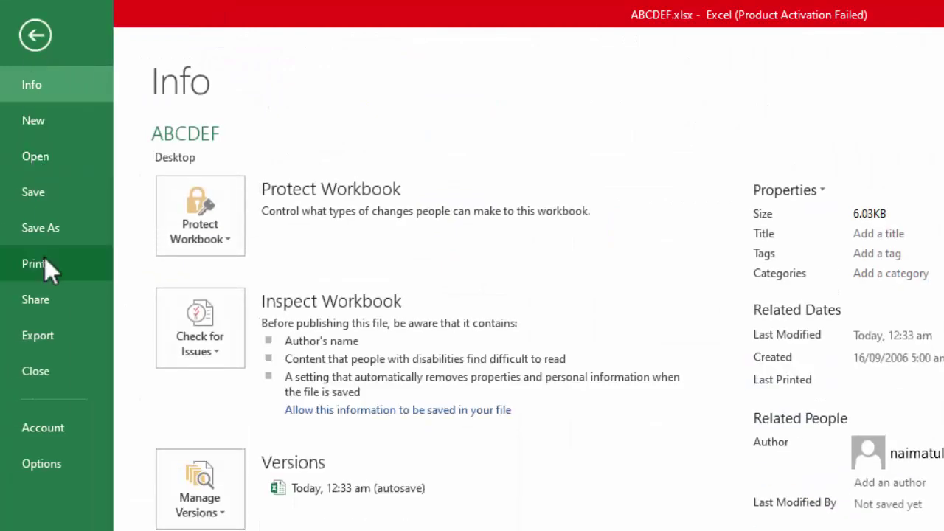
pyautogui.click(45, 462)
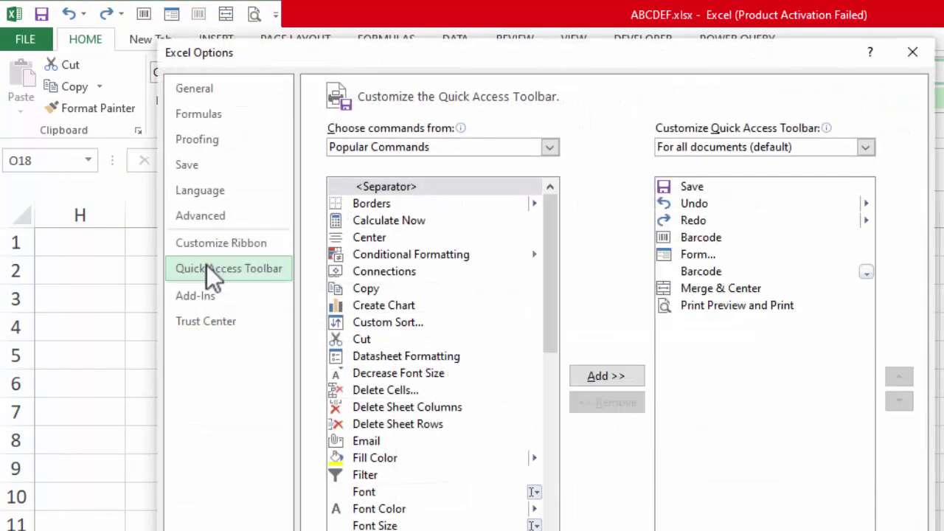
pyautogui.click(549, 150)
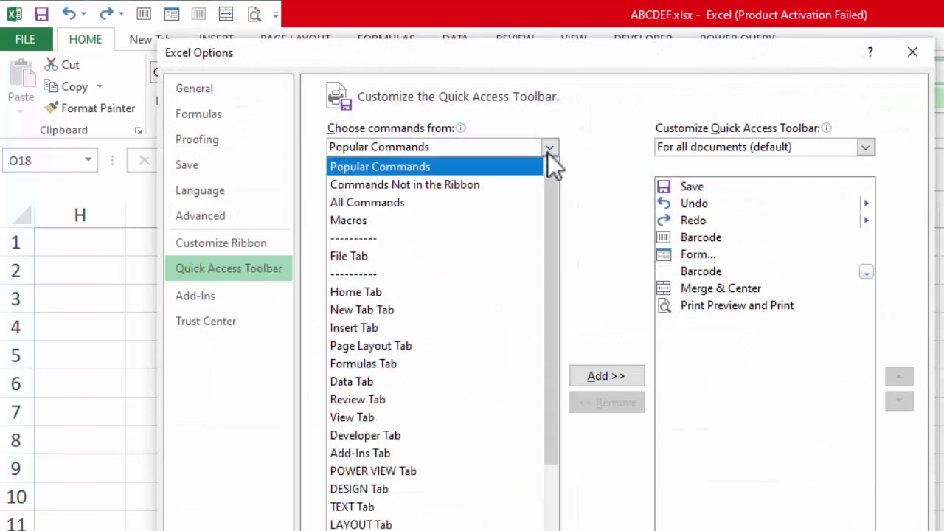
pyautogui.click(481, 200)
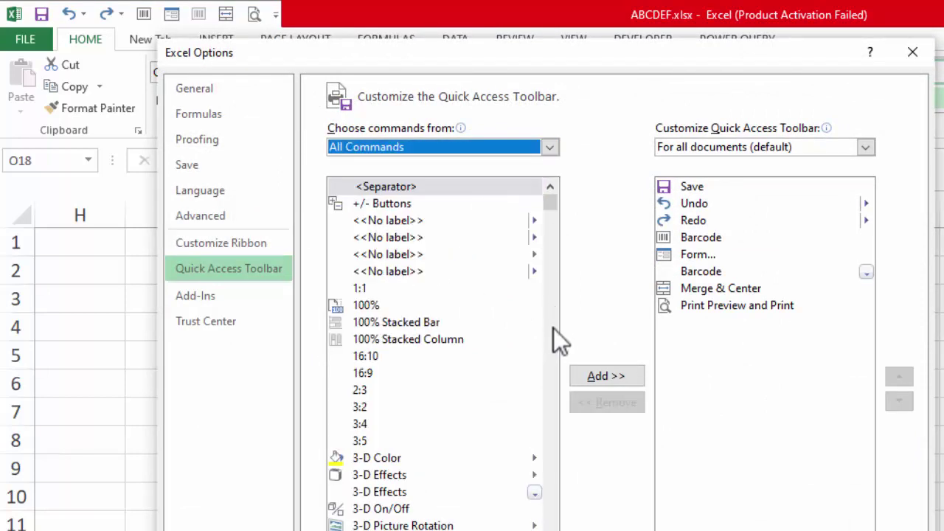
# Try to add the Form... command to the Quick Access Toolbar for all documents, and close the options
pyautogui.scroll(-20, 553, 329)
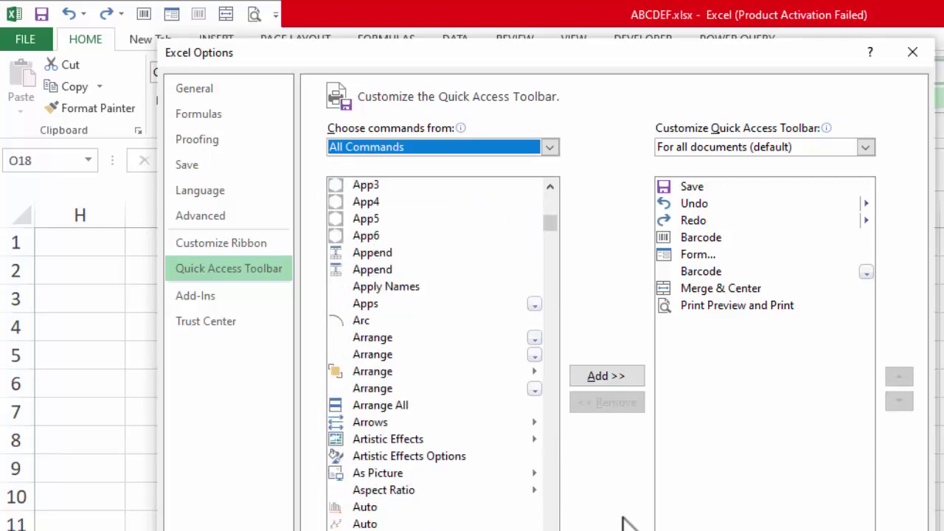
pyautogui.scroll(-20, 443, 354)
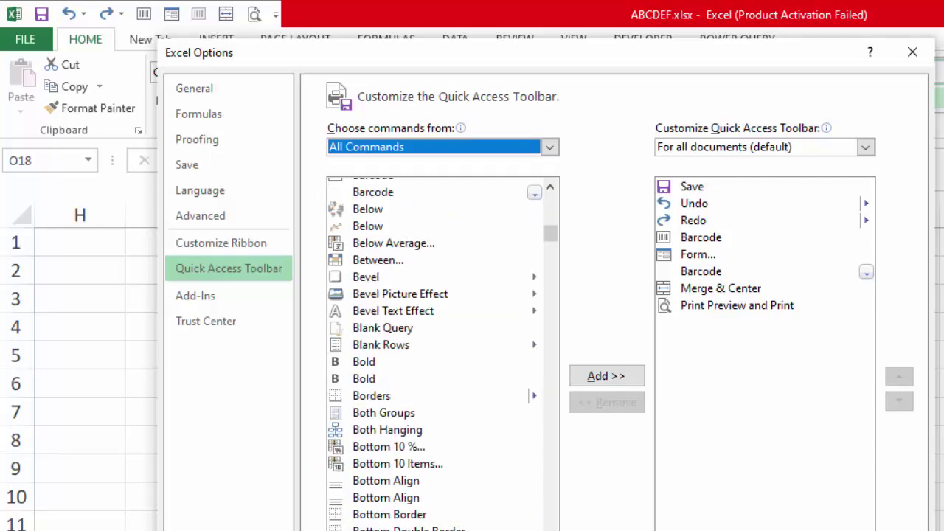
pyautogui.scroll(-20, 443, 354)
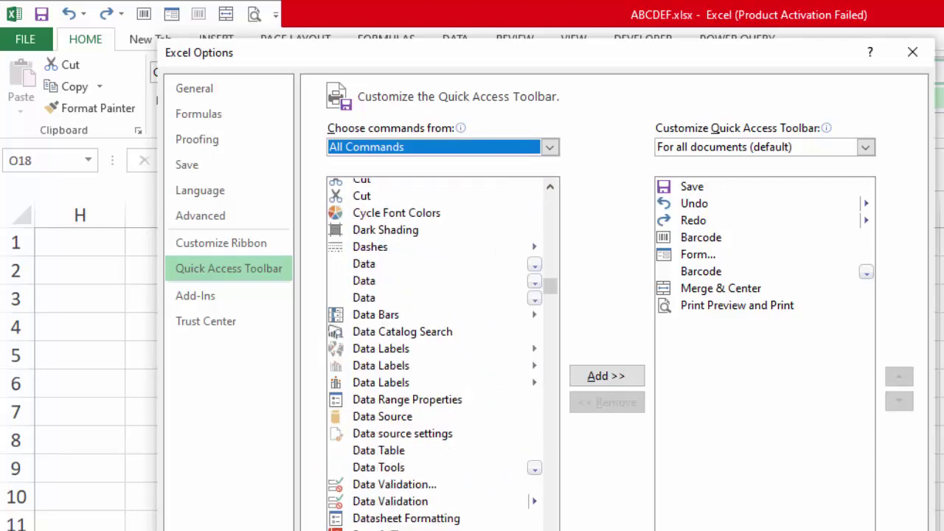
pyautogui.scroll(-20, 531, 476)
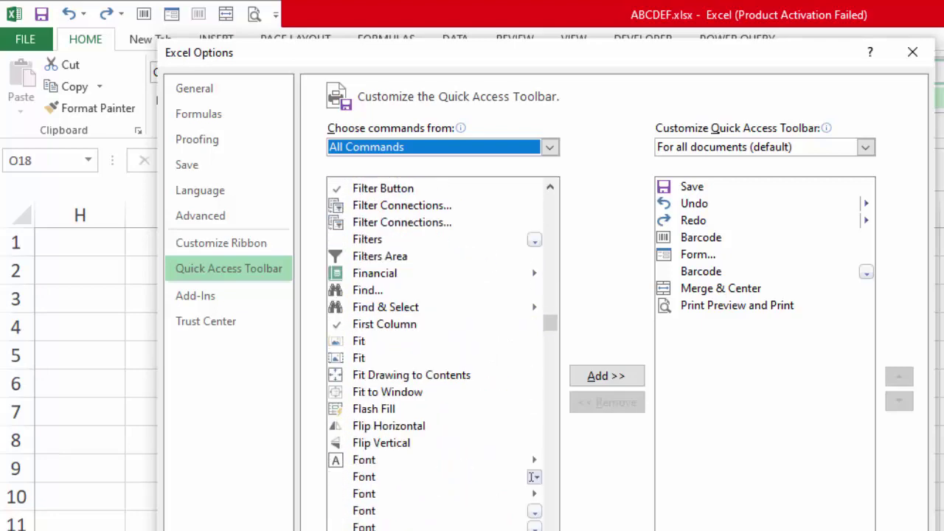
pyautogui.scroll(-6, 554, 517)
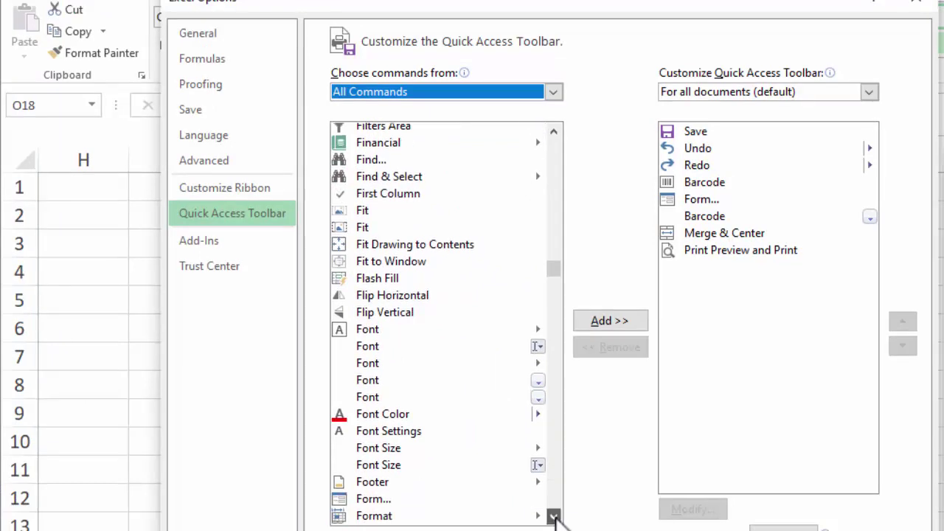
pyautogui.click(362, 469)
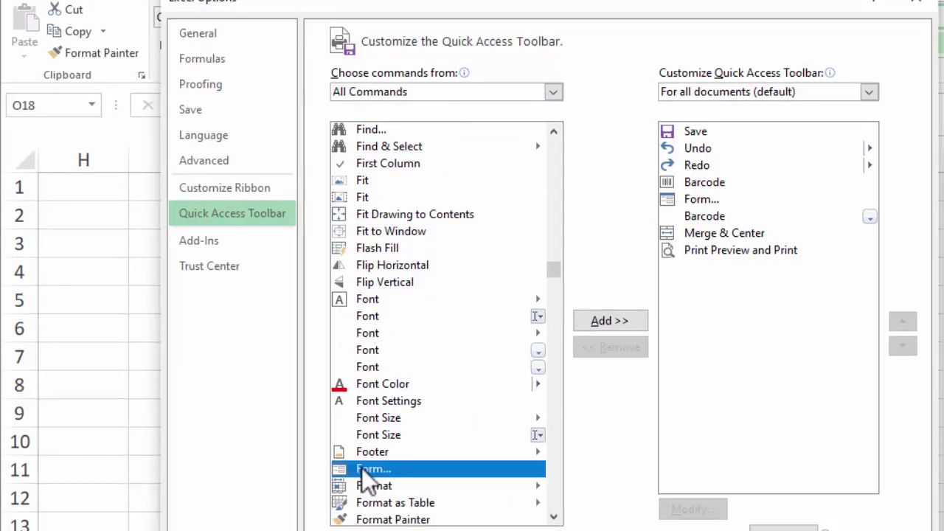
pyautogui.click(605, 317)
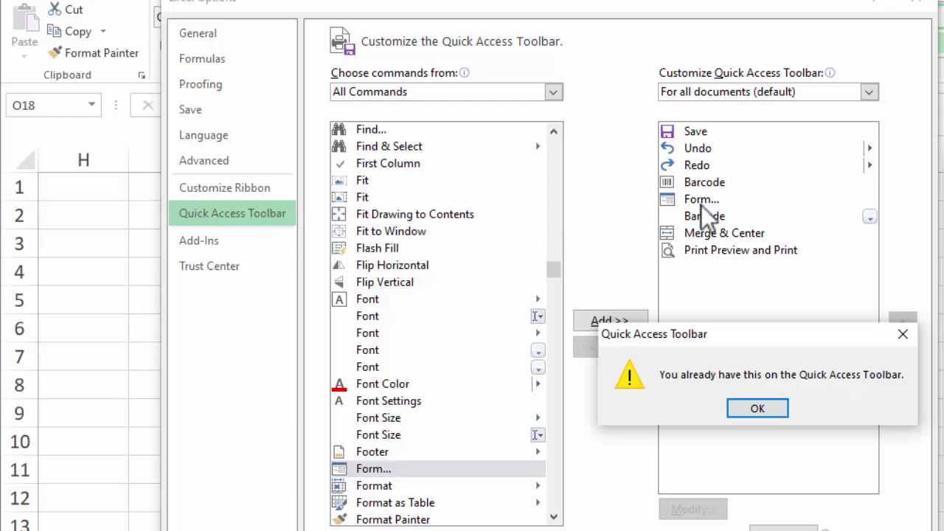
pyautogui.click(756, 409)
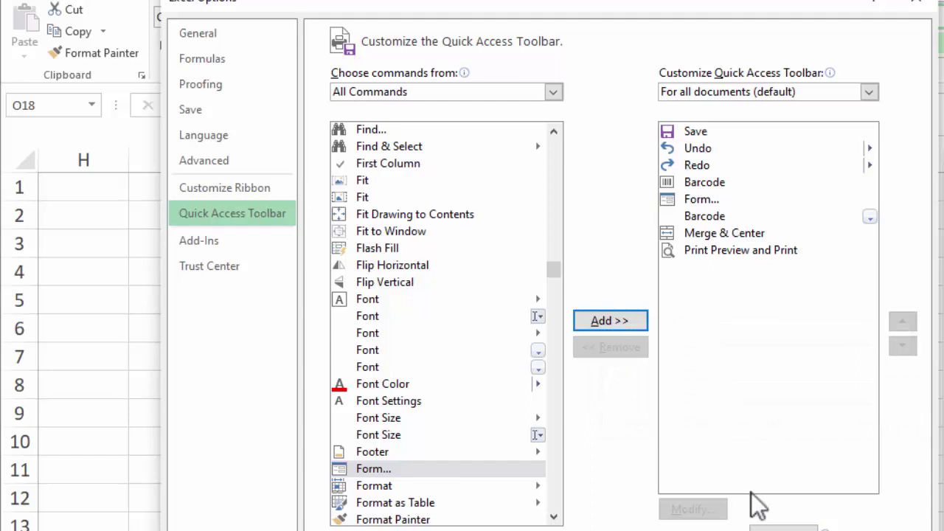
pyautogui.click(810, 530)
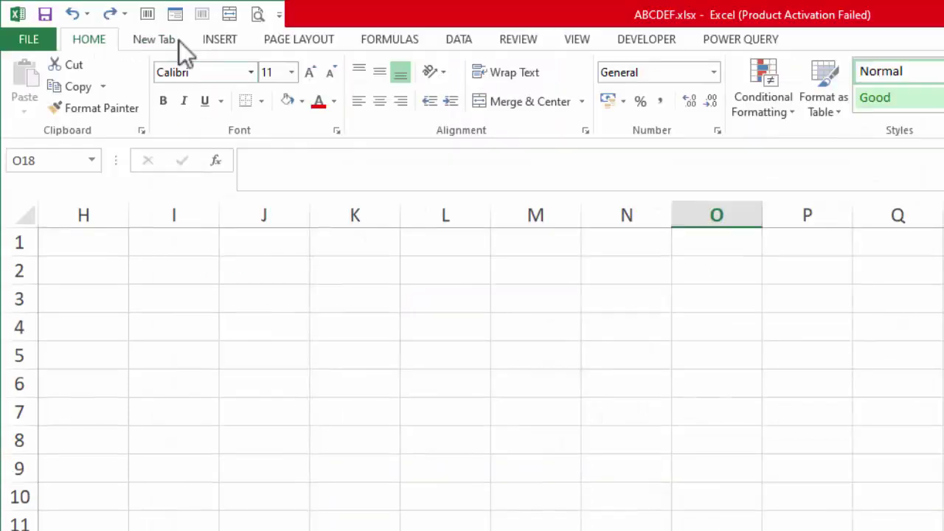
# Enter the headers S.No, Student name, Class, Roll No, Admission Fee, Monthly fee and Jan across row 3, starting in H3
pyautogui.click(104, 307)
pyautogui.write('S.No')
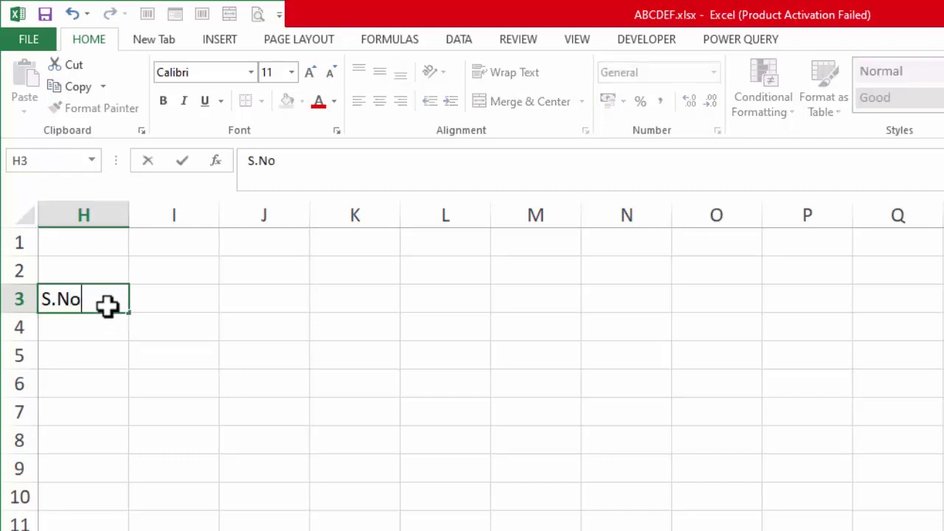
pyautogui.press('Tab')
pyautogui.write('Student name')
pyautogui.press('Tab')
pyautogui.write('Class')
pyautogui.press('Tab')
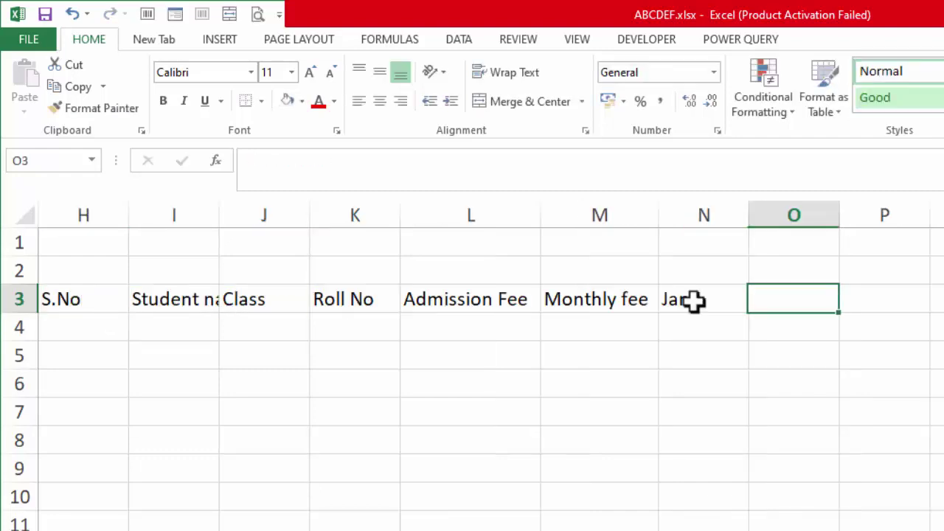
# Fill the month headers from Jan in N3 across row 3 through Dec in Y3
pyautogui.click(710, 402)
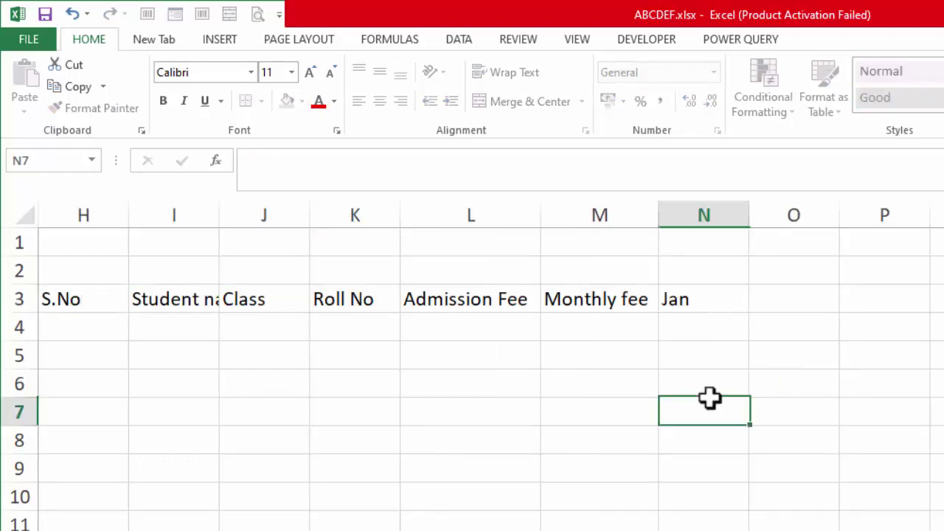
pyautogui.click(688, 300)
pyautogui.moveTo(748, 313); pyautogui.dragTo(804, 308)
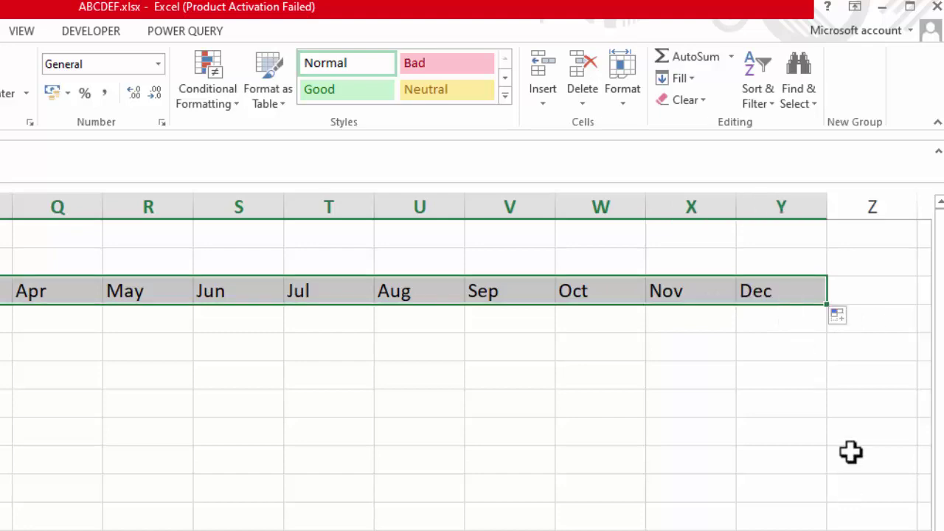
# AutoFit the widths of month columns N to Y and of columns H to M to their header text
pyautogui.moveTo(787, 196); pyautogui.dragTo(6, 213)
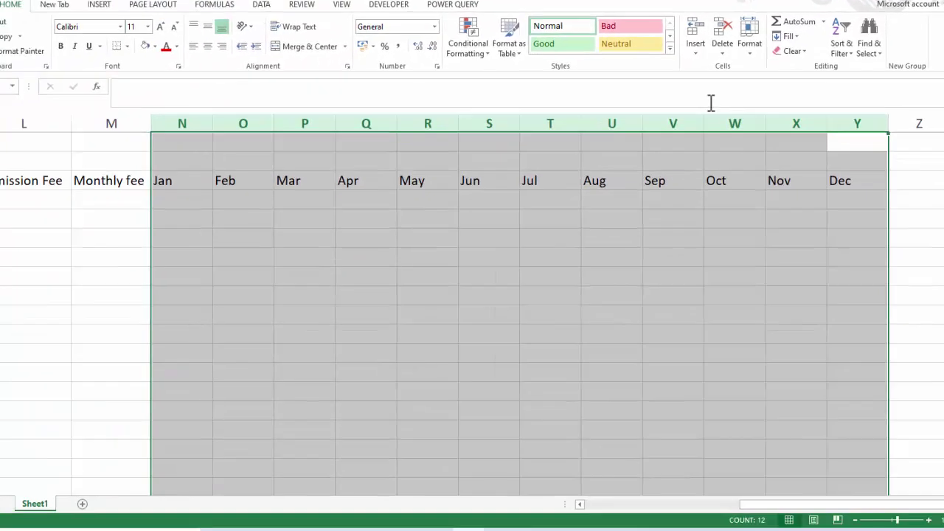
pyautogui.doubleClick(704, 120)
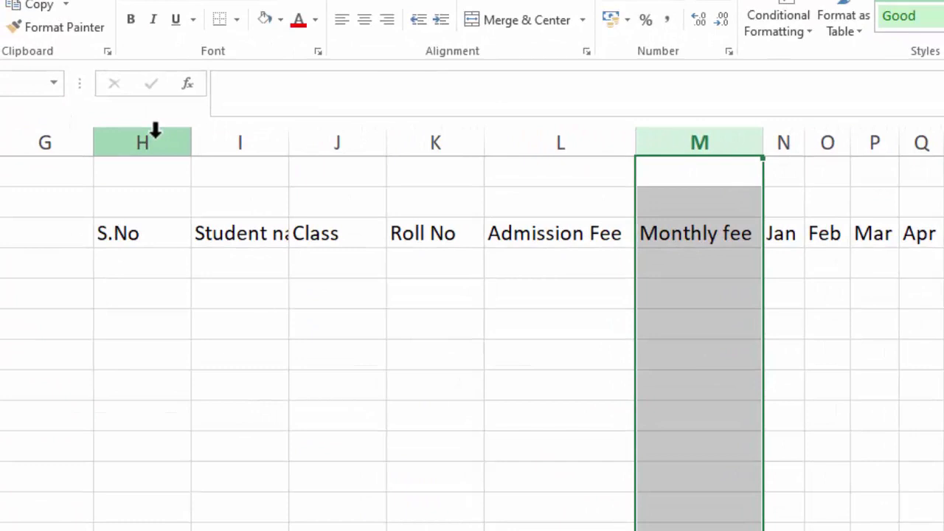
pyautogui.moveTo(155, 132); pyautogui.dragTo(719, 169)
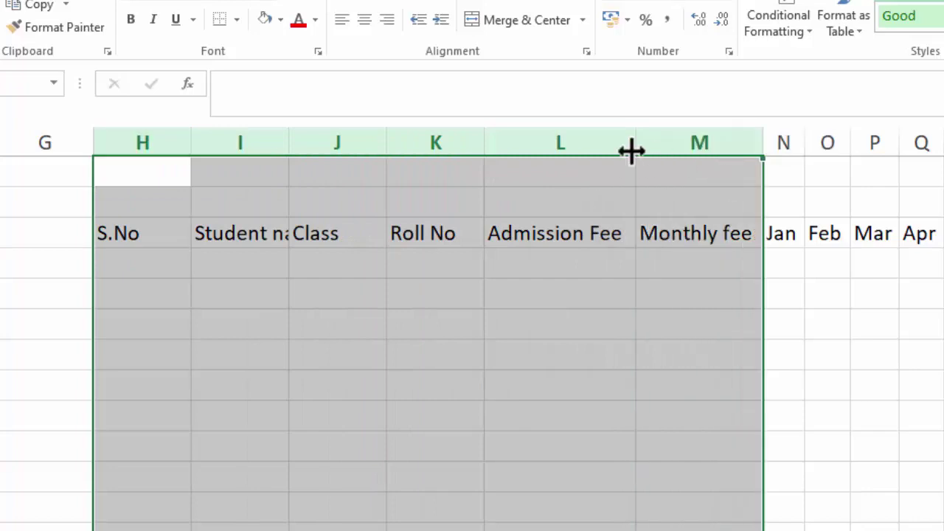
pyautogui.doubleClick(392, 135)
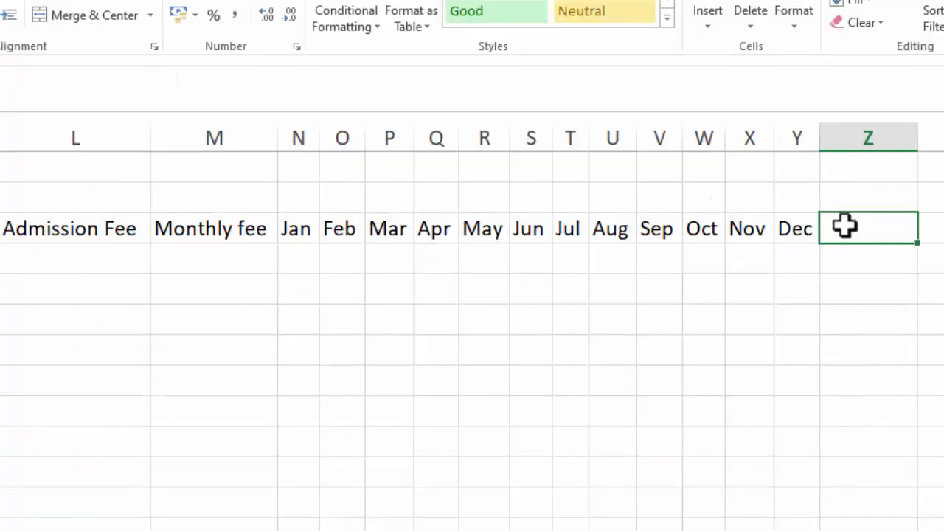
# Add a Total Fee header in Z3 after Dec, and delete the Admission Fee column
pyautogui.write('Total F')
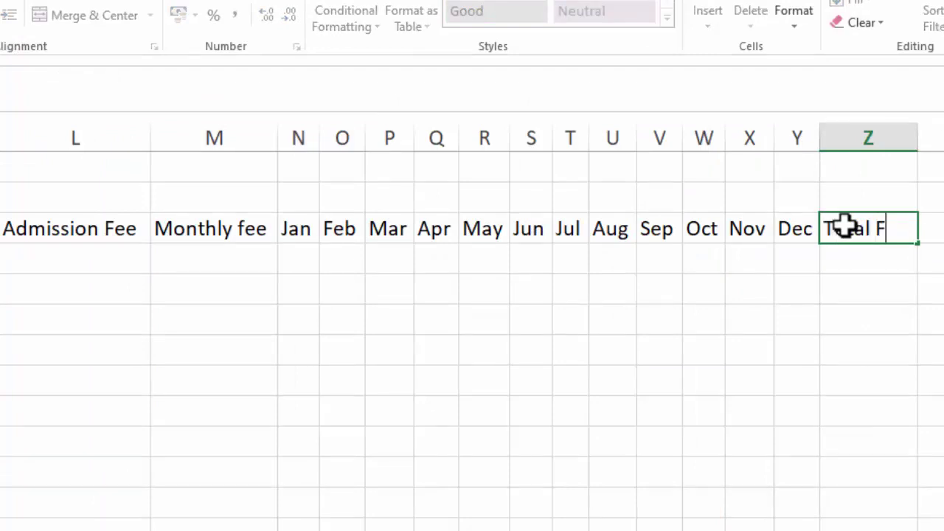
pyautogui.write('ee')
pyautogui.rightClick(93, 139)
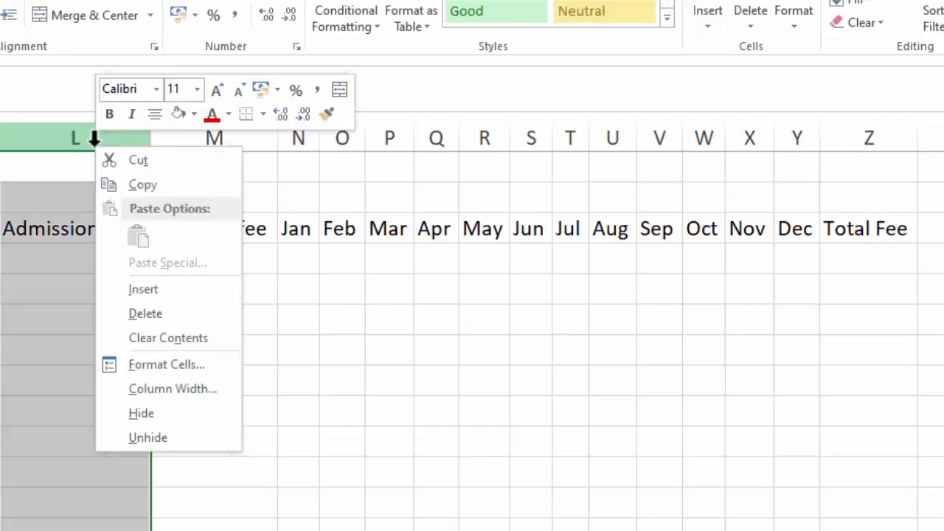
pyautogui.click(133, 313)
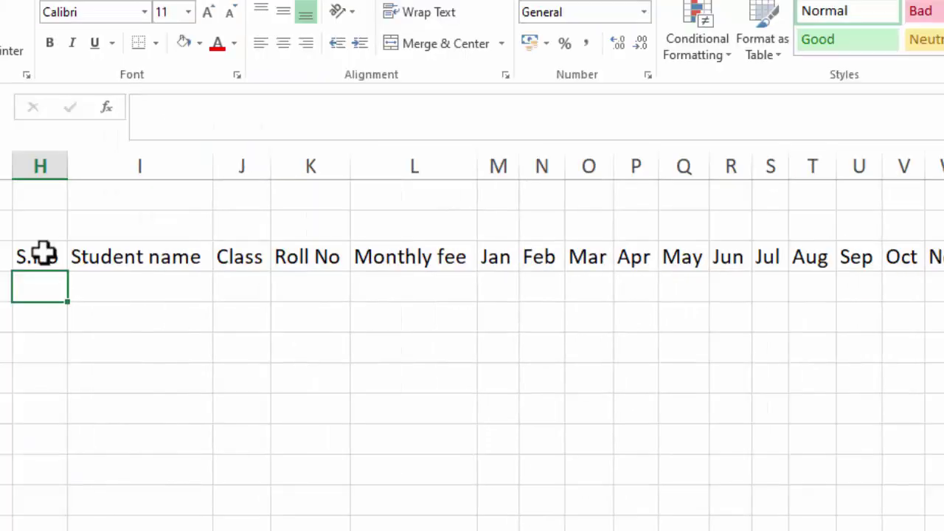
# Select the range from the S.No header to Total Fee with the empty rows below, and try to open the data entry Form for it
pyautogui.moveTo(42, 252); pyautogui.dragTo(943, 529)
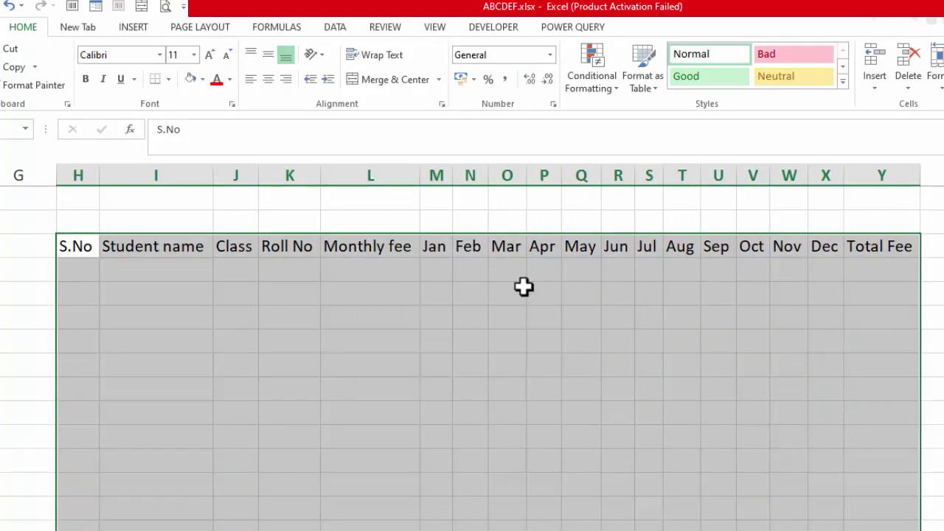
pyautogui.click(644, 81)
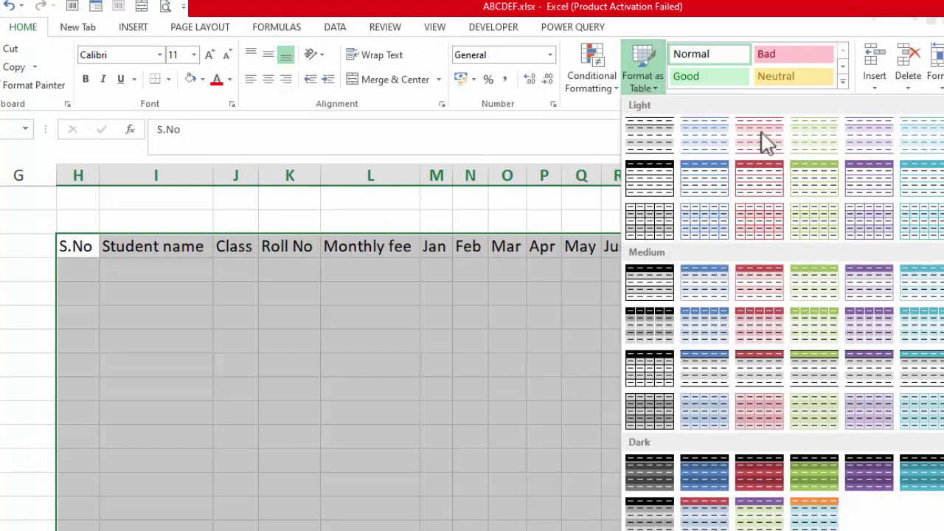
pyautogui.click(643, 82)
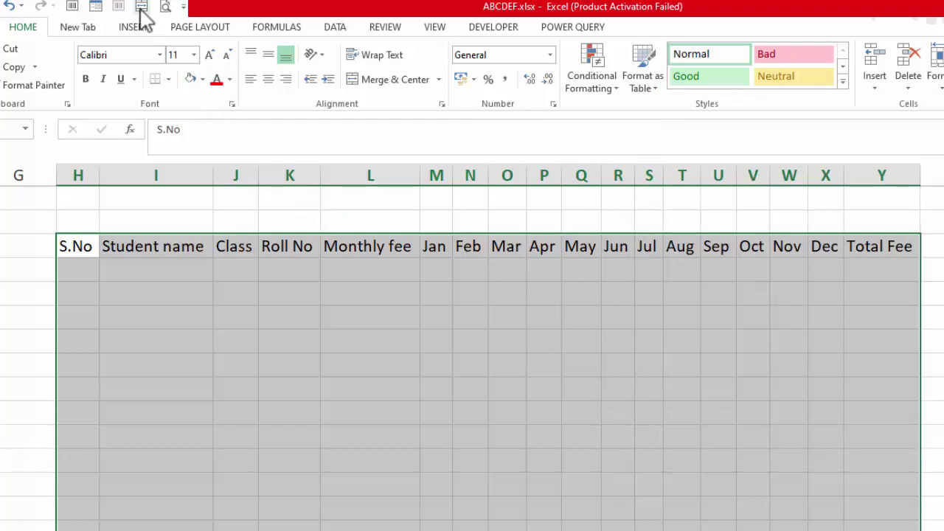
pyautogui.click(95, 7)
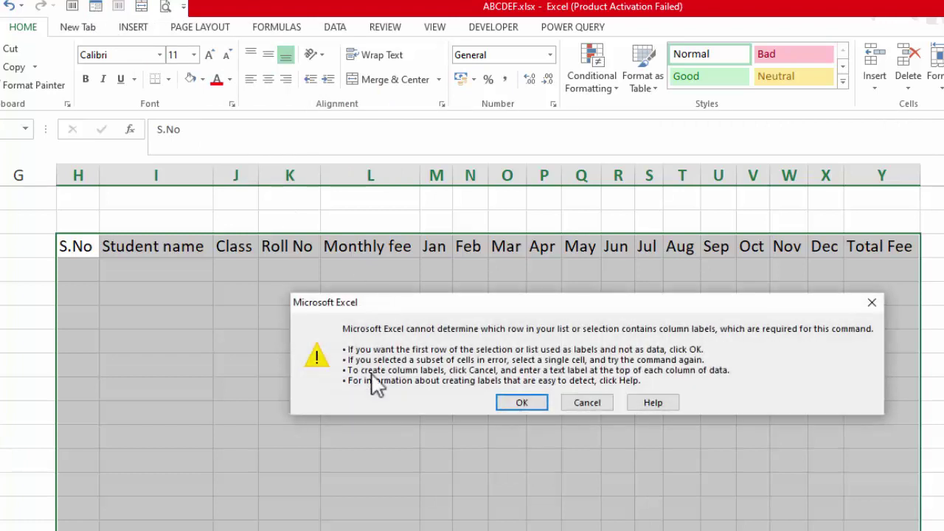
pyautogui.click(584, 405)
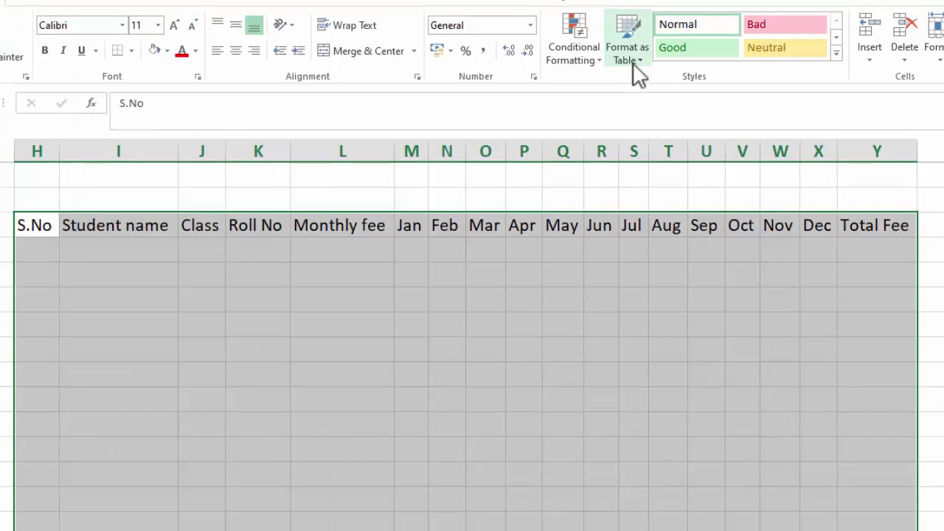
# Format the selected range as a table with headers, using the dark style with a purple header row and green bands
pyautogui.click(632, 62)
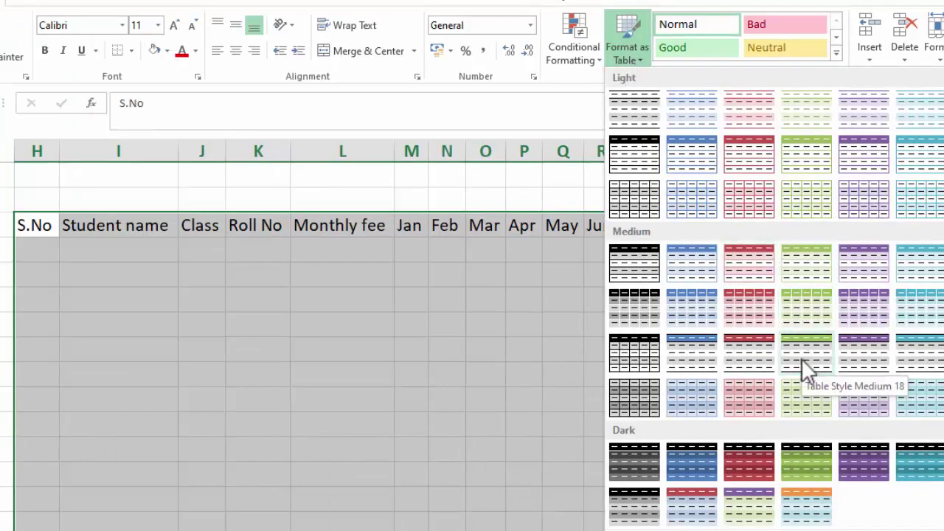
pyautogui.click(804, 510)
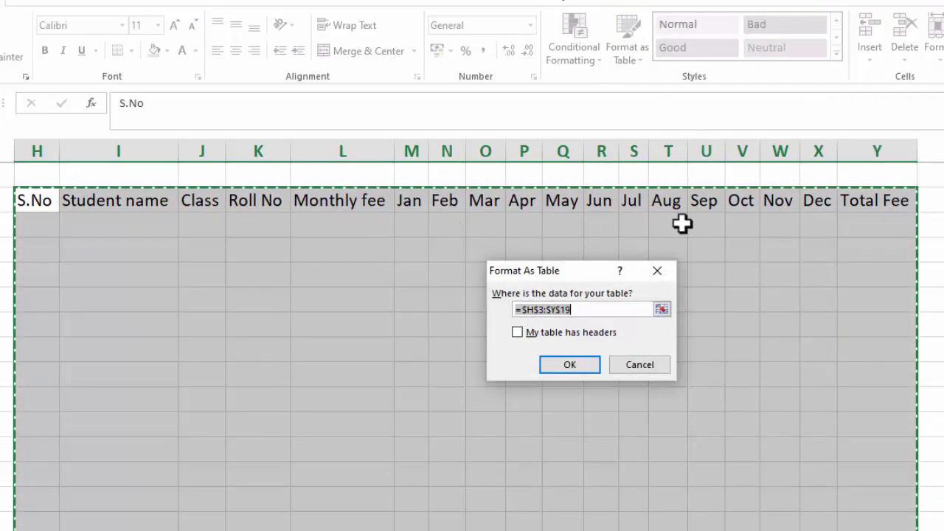
pyautogui.click(517, 333)
pyautogui.click(559, 367)
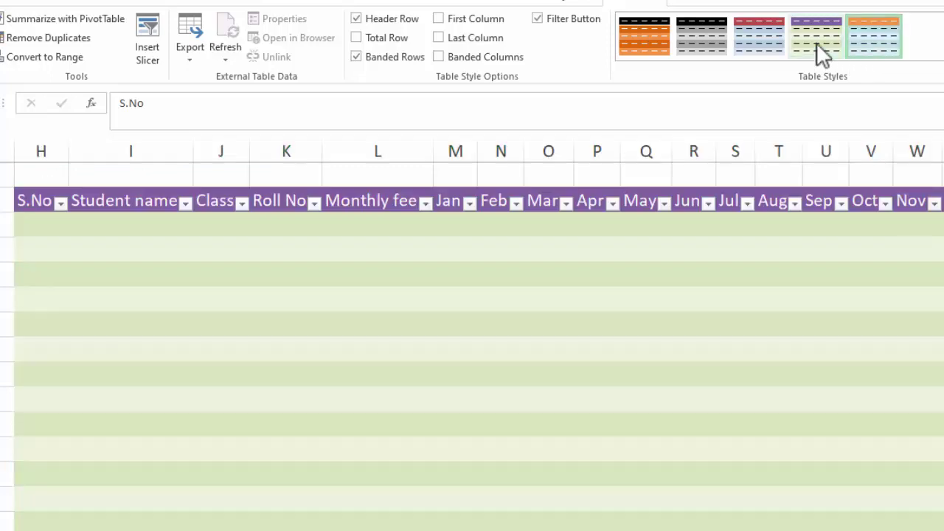
pyautogui.click(816, 43)
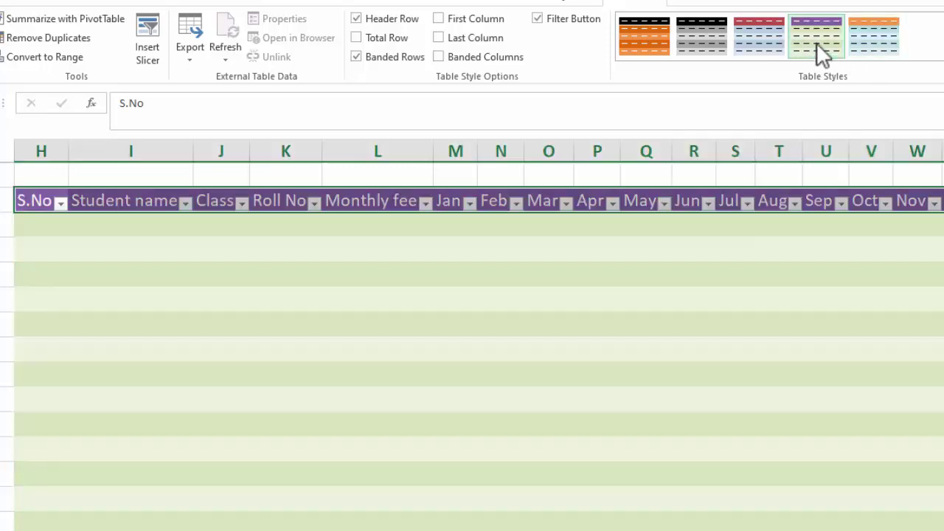
pyautogui.click(686, 403)
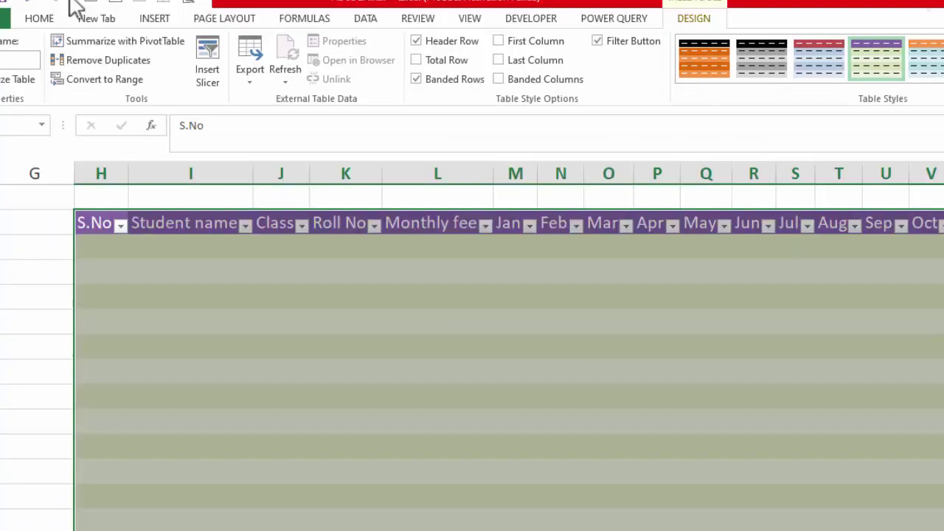
# Apply All Borders to the whole table, from the header row through the empty rows
pyautogui.click(40, 18)
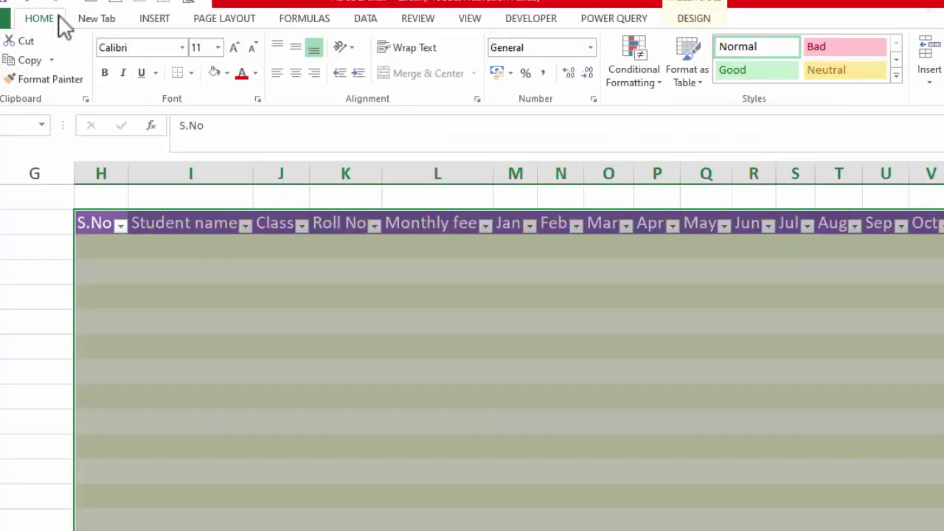
pyautogui.click(192, 75)
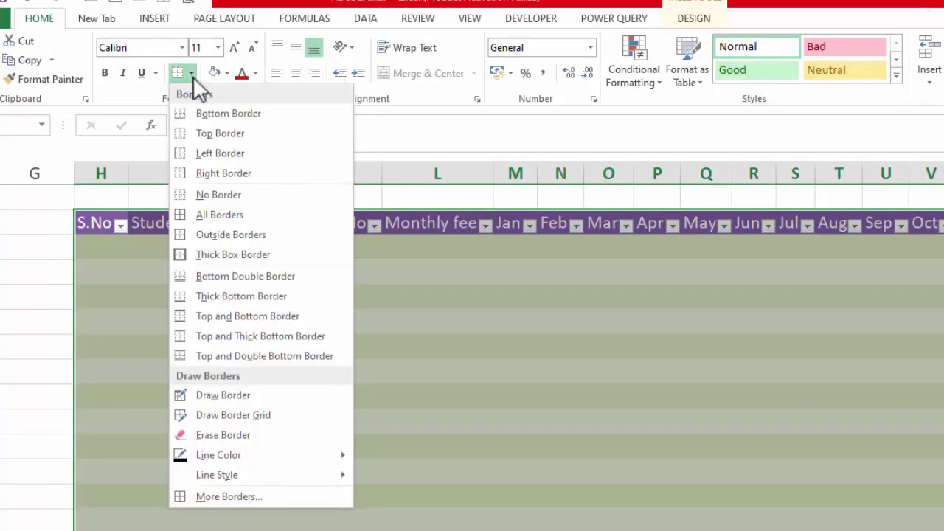
pyautogui.click(201, 213)
pyautogui.click(409, 394)
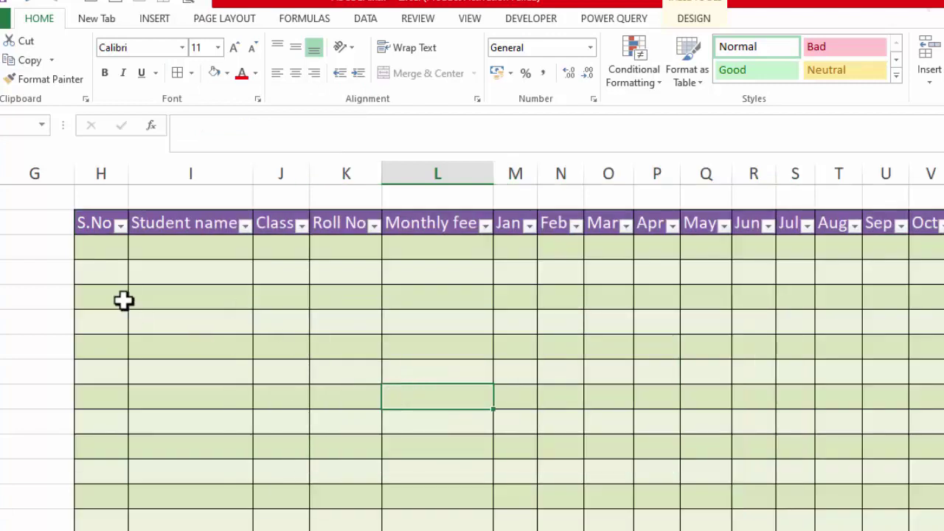
# Bold the table's header row and AutoFit the widths of all table columns starting at column H
pyautogui.moveTo(88, 220); pyautogui.dragTo(943, 225)
pyautogui.moveTo(101, 174); pyautogui.dragTo(943, 177)
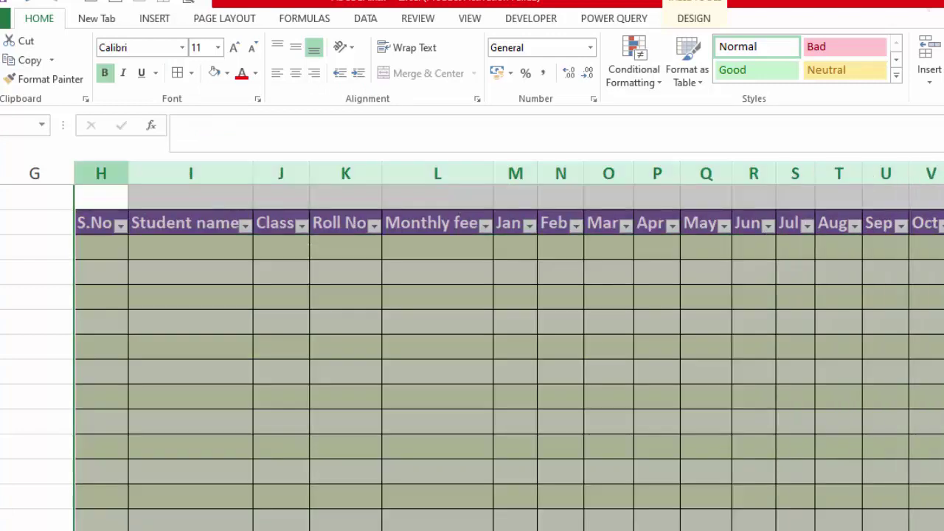
pyautogui.doubleClick(910, 172)
pyautogui.click(116, 244)
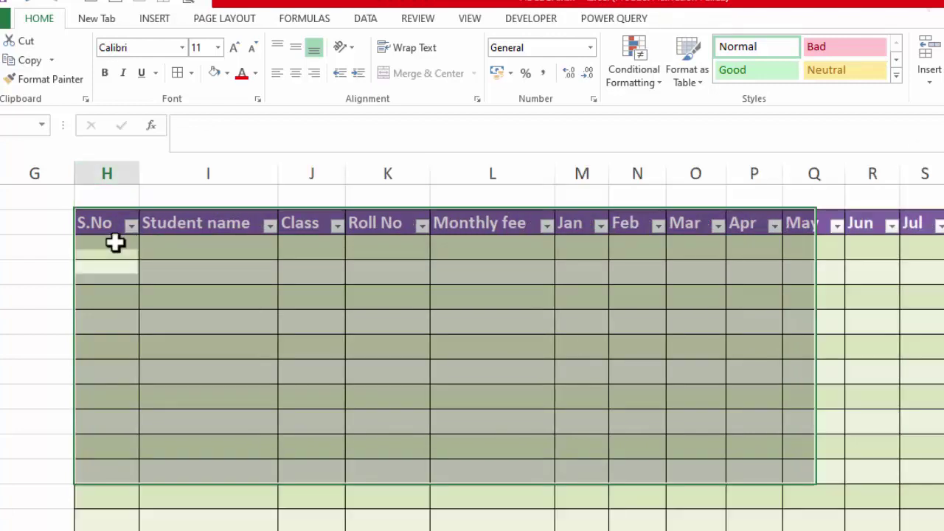
pyautogui.write('1')
pyautogui.press('Return')
pyautogui.write('2')
pyautogui.press('Return')
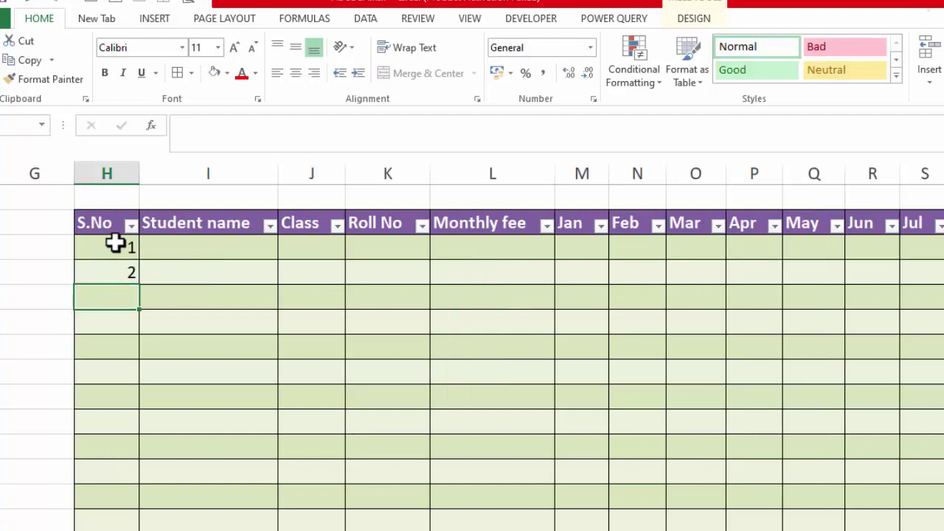
pyautogui.hotkey('ctrl', 'z')
pyautogui.hotkey('ctrl', 'z')
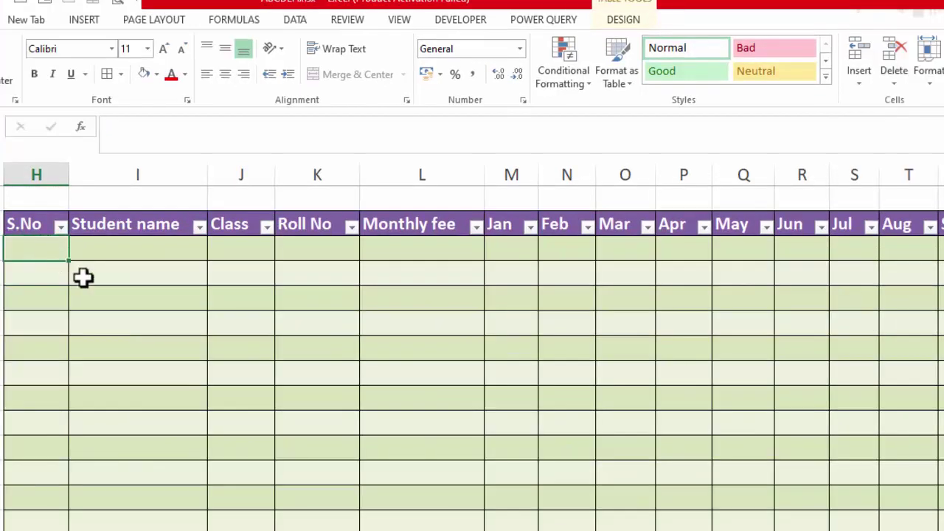
# Open the data entry Form for the whole table and add a record containing only S.No 1
pyautogui.click(127, 298)
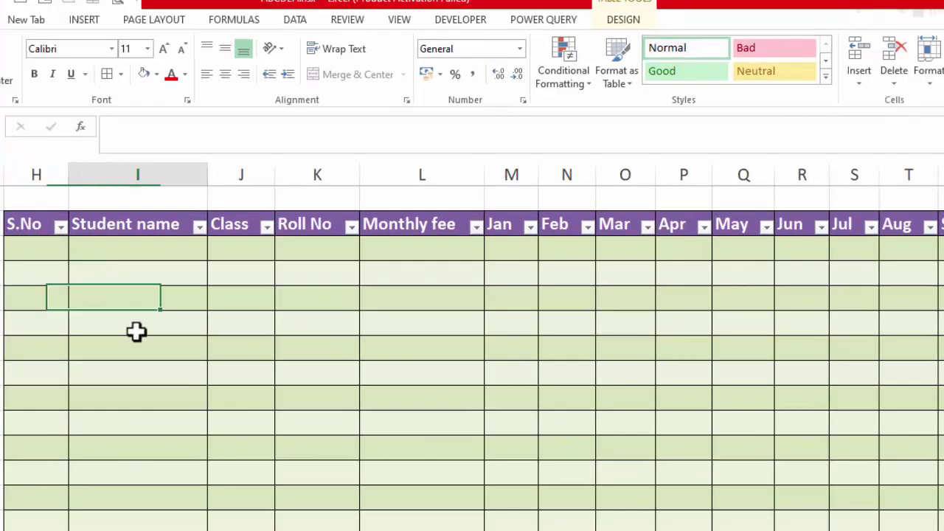
pyautogui.moveTo(44, 225); pyautogui.dragTo(943, 528)
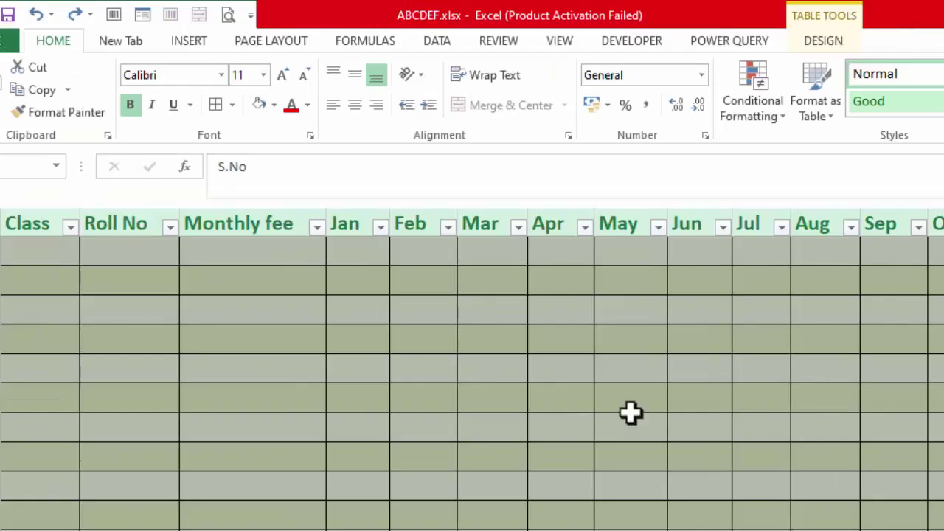
pyautogui.click(138, 19)
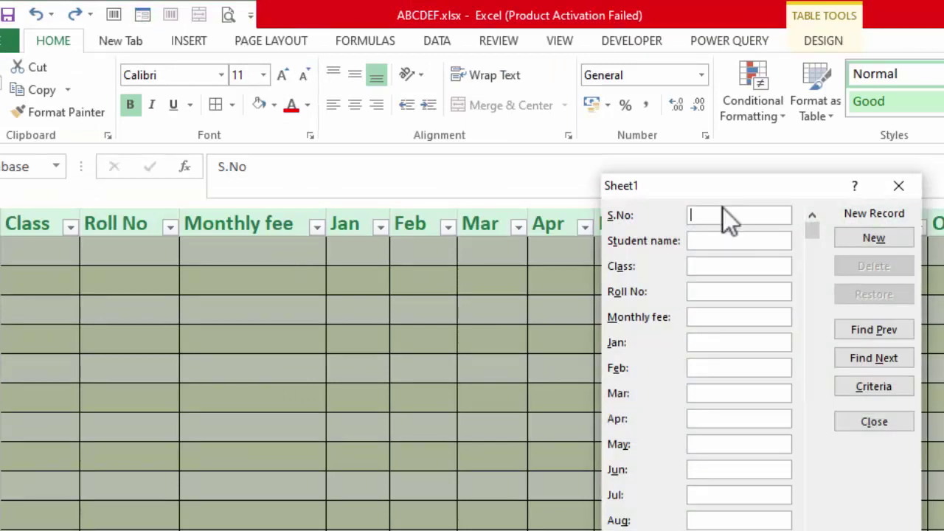
pyautogui.write('1')
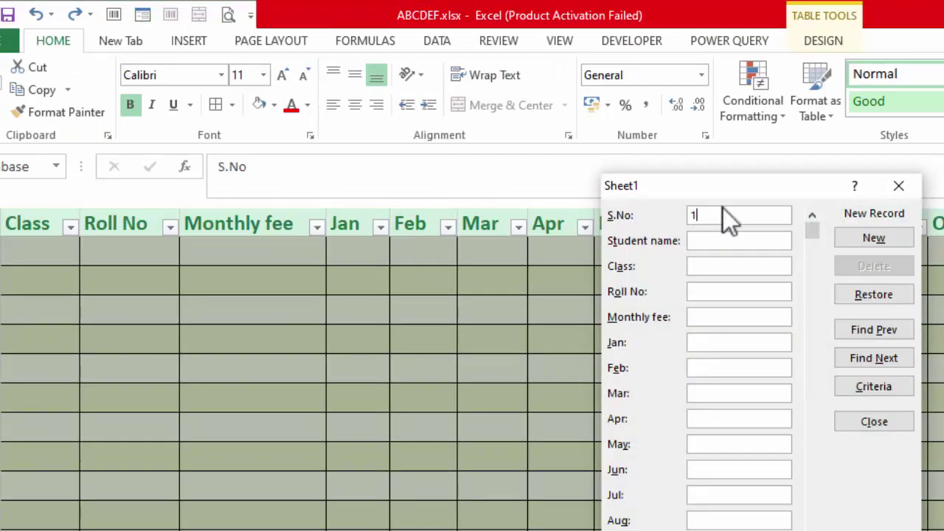
pyautogui.press('Return')
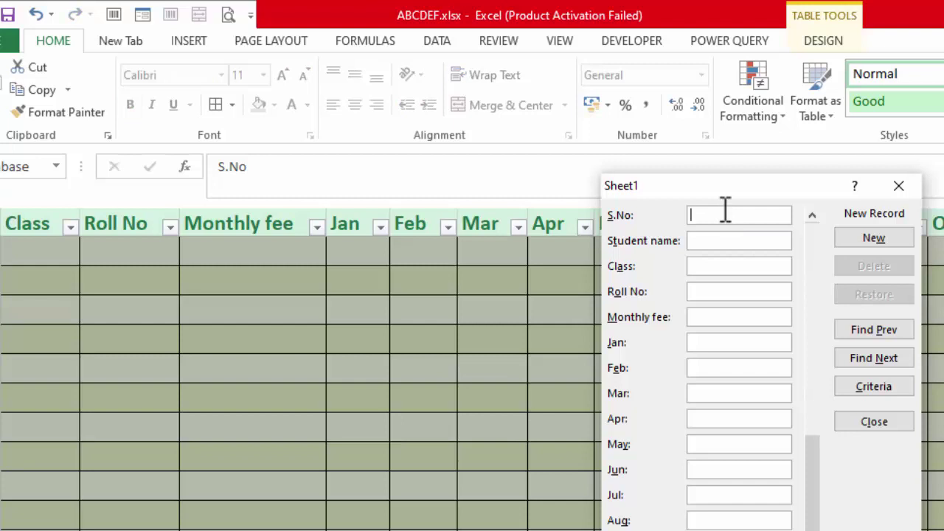
# Add a record in the Form with S.No 1, the student's name, Class KG-1, Roll No 1 and Monthly fee 2500
pyautogui.write('1')
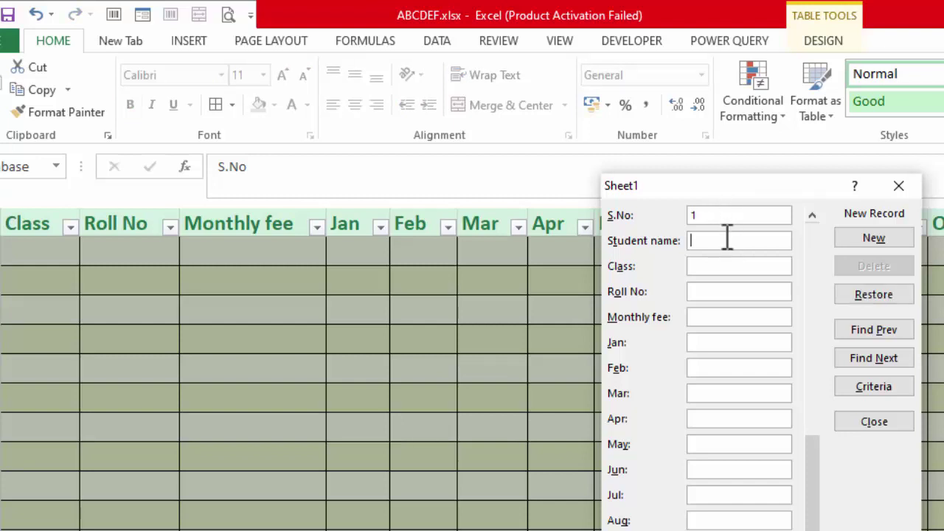
pyautogui.write('Aamir')
pyautogui.write('KG')
pyautogui.write('-1')
pyautogui.press('Tab')
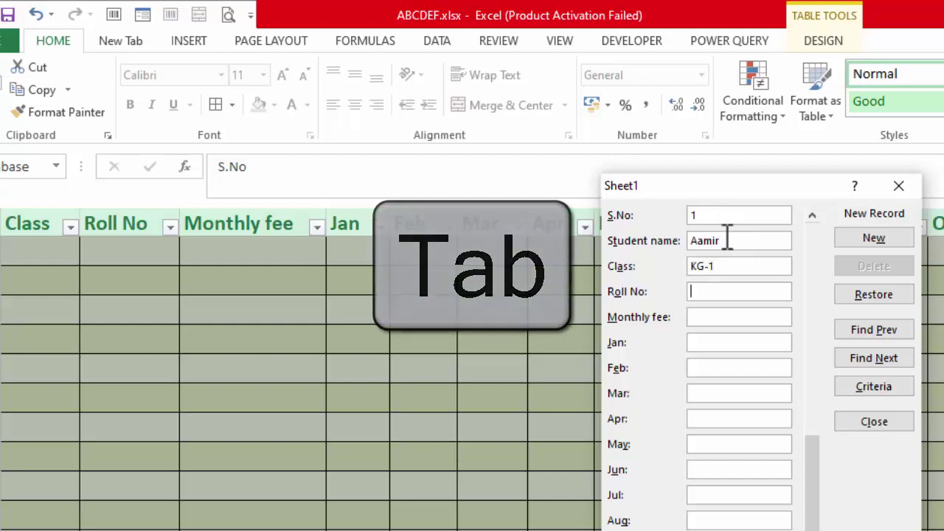
pyautogui.write('101')
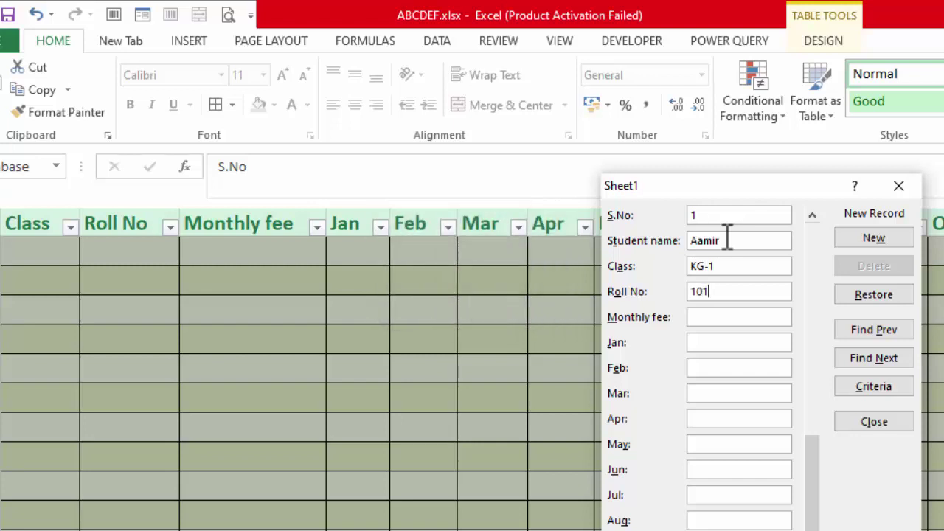
pyautogui.press('BackSpace')
pyautogui.press('BackSpace')
pyautogui.write('2500')
pyautogui.click(873, 241)
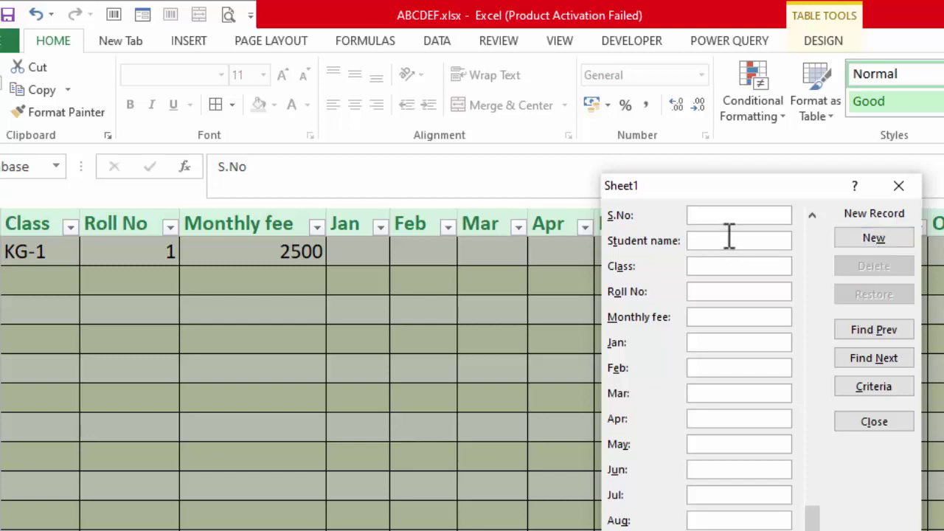
# Add another record with S.No 1, the student's name, Class KG-3, Roll No 101 and Monthly fee 3200, and close the Form
pyautogui.write('1')
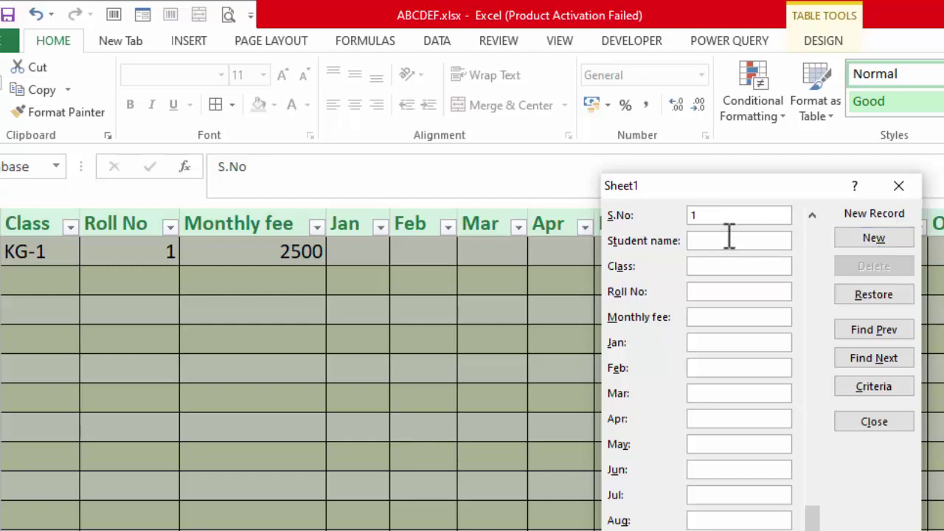
pyautogui.write('SAQLAIN')
pyautogui.write('KG-3')
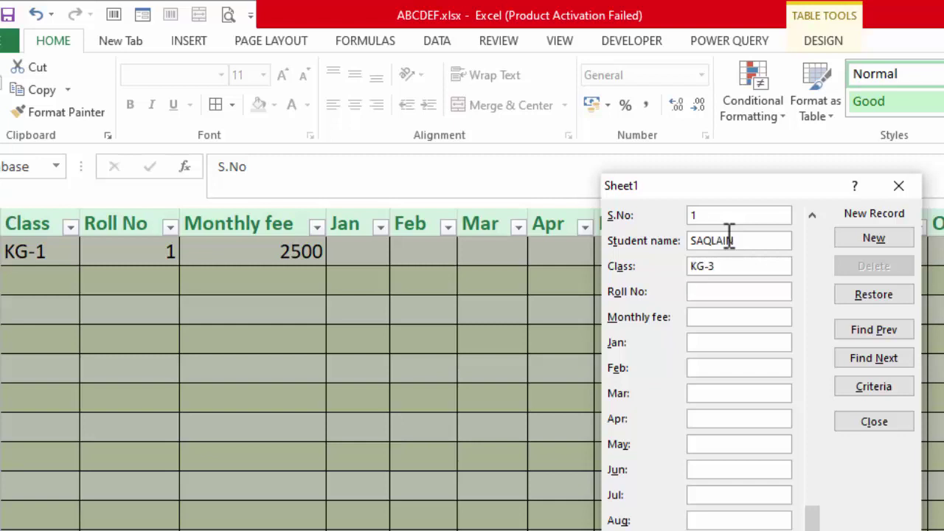
pyautogui.write('2')
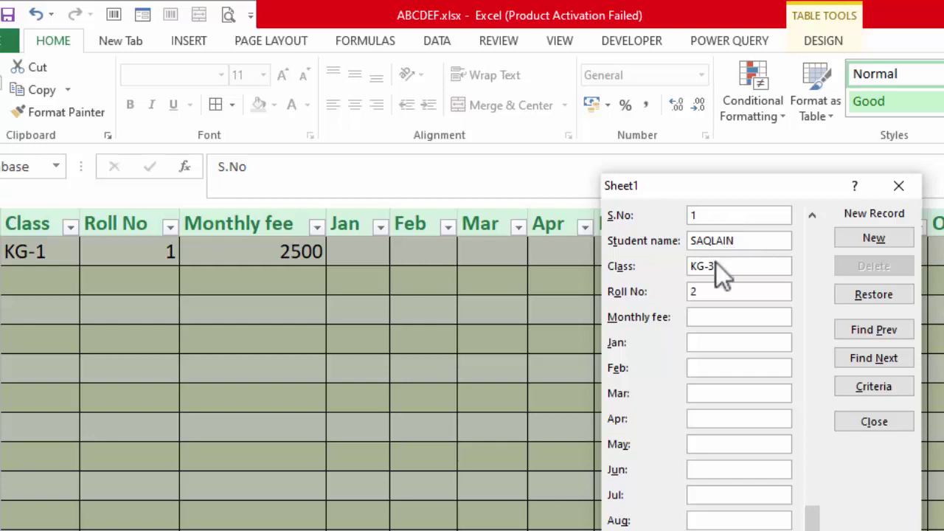
pyautogui.press('Tab')
pyautogui.hotkey('shift', 'Tab')
pyautogui.write('101')
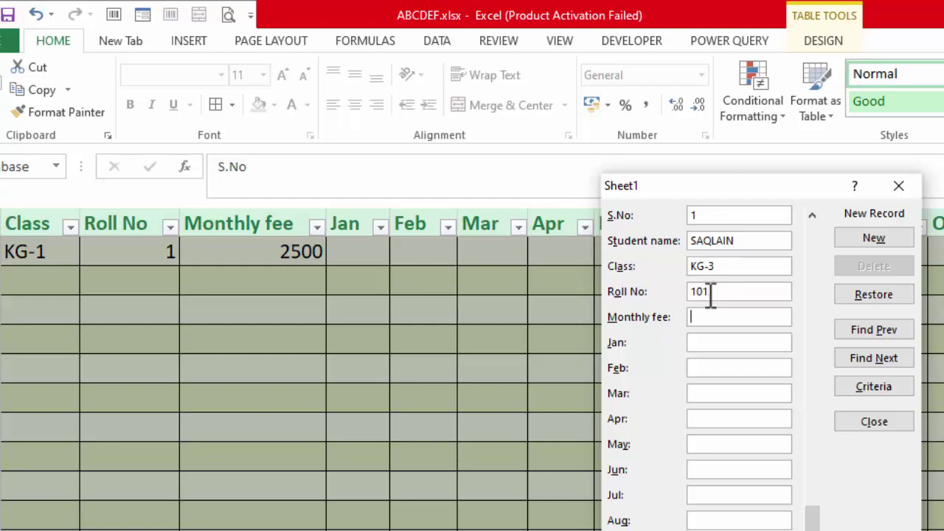
pyautogui.press('Tab')
pyautogui.write('3200')
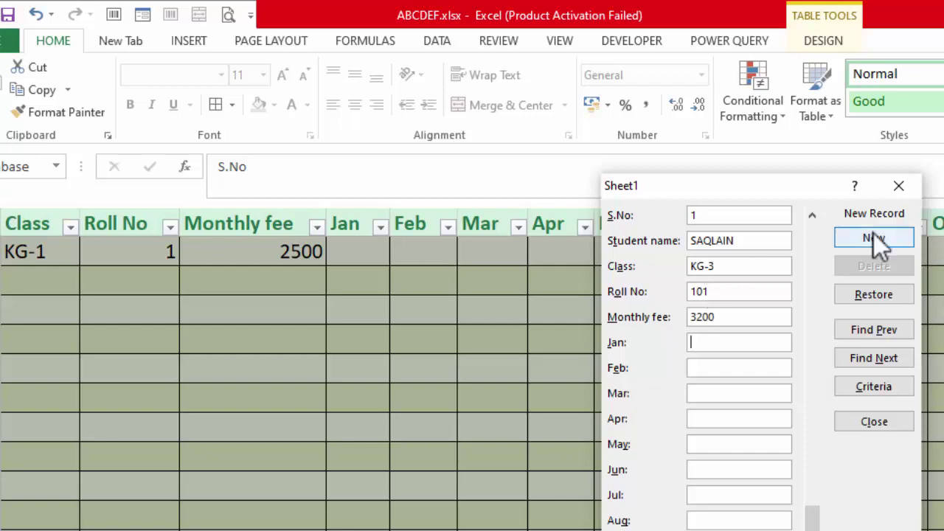
pyautogui.click(873, 234)
pyautogui.click(874, 428)
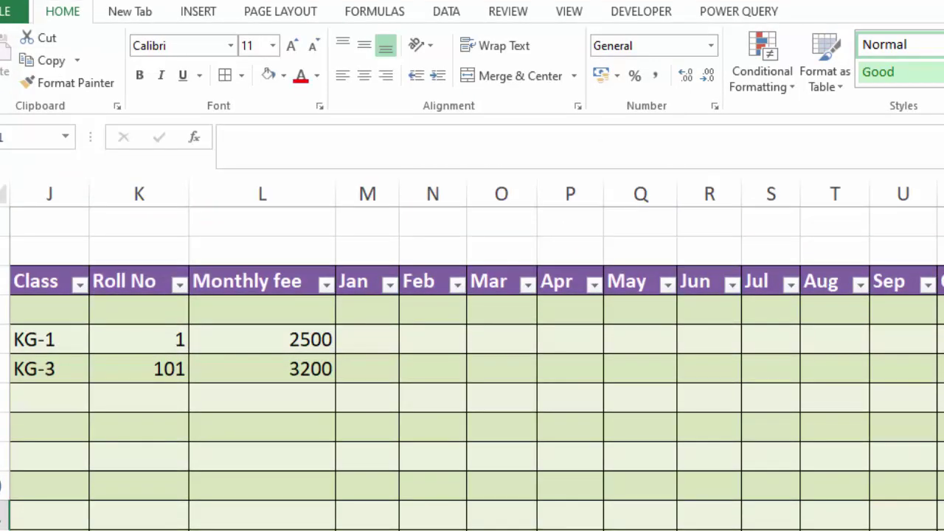
# Renumber the S.No column consecutively from 1 down the table rows, with 2 in the KG-1 student's row
pyautogui.hscroll(-3, 477, 356)
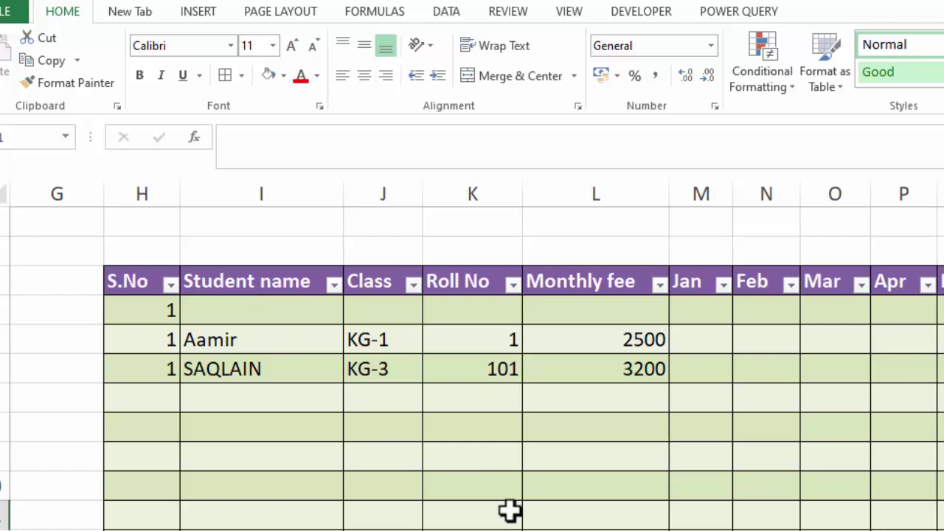
pyautogui.click(153, 311)
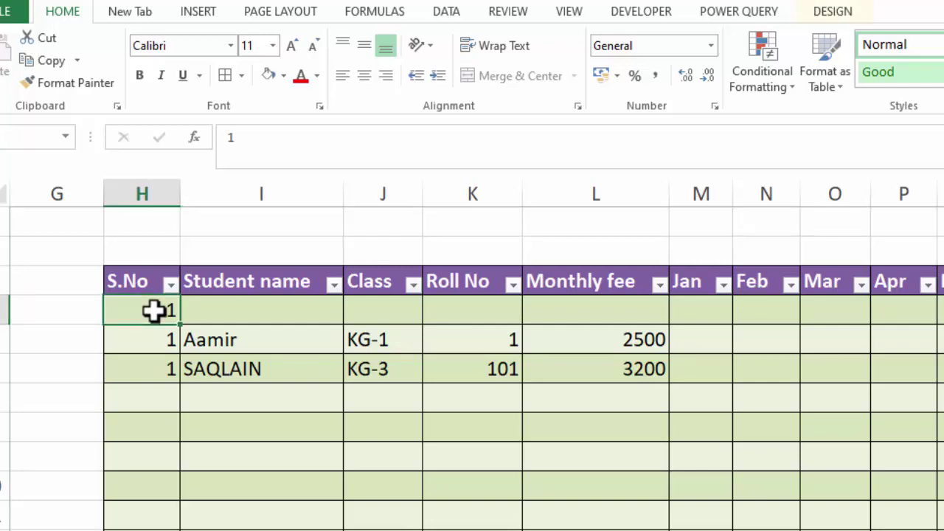
pyautogui.press('Down')
pyautogui.write('2')
pyautogui.press('Return')
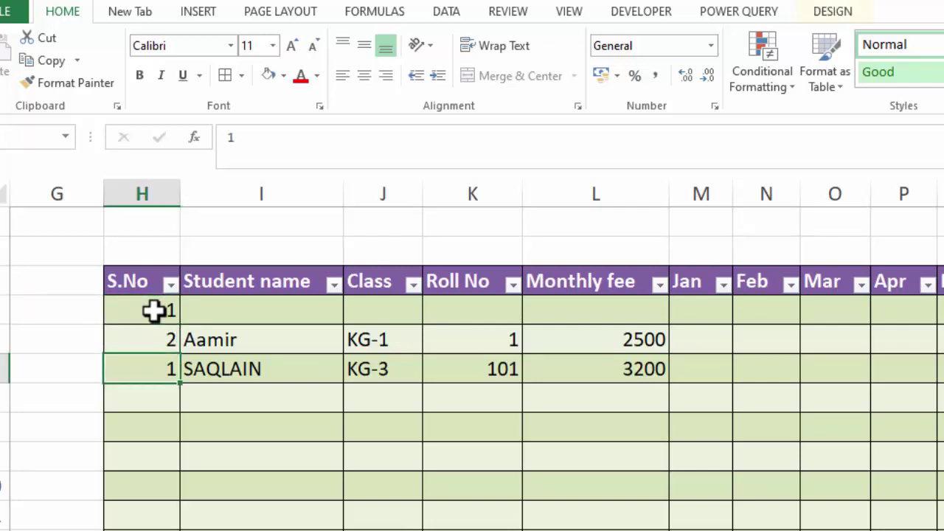
pyautogui.click(154, 310)
pyautogui.doubleClick(150, 314)
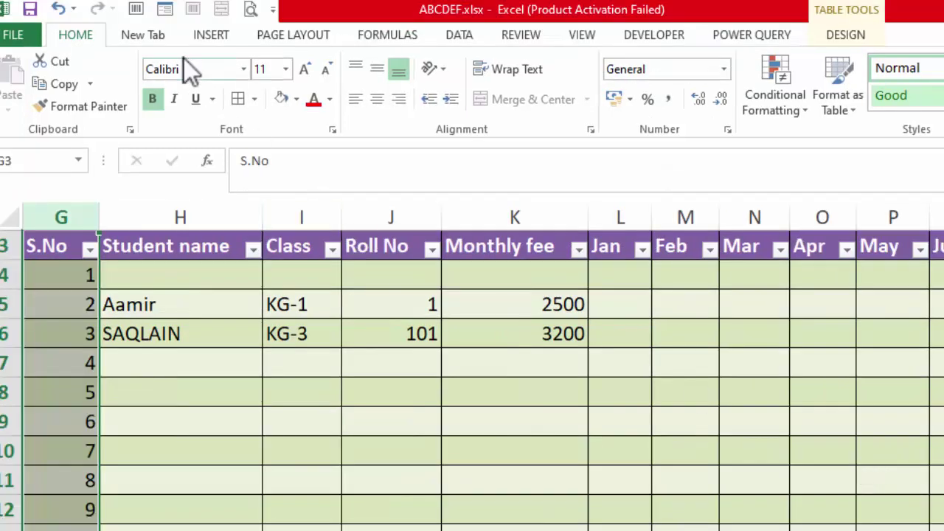
# Select the whole table from the S.No header across all columns and rows, and open the data entry Form for it
pyautogui.click(164, 9)
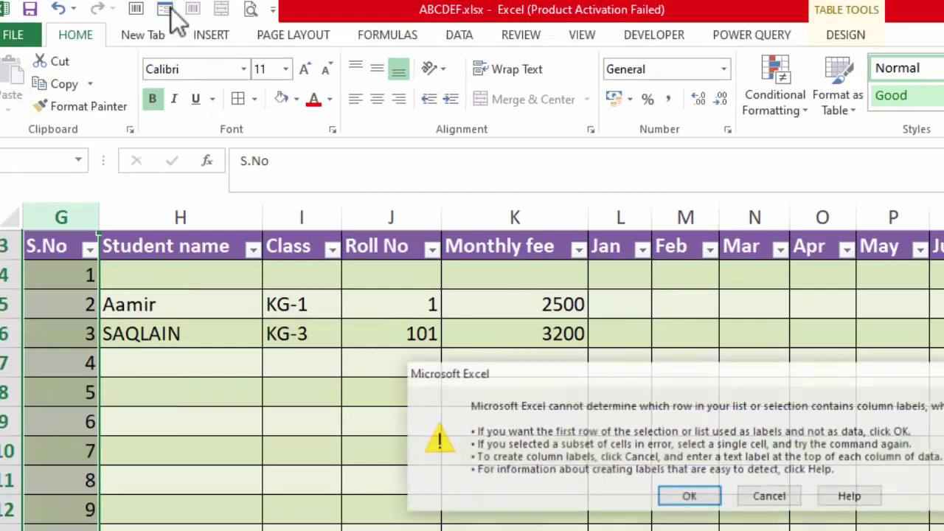
pyautogui.click(793, 496)
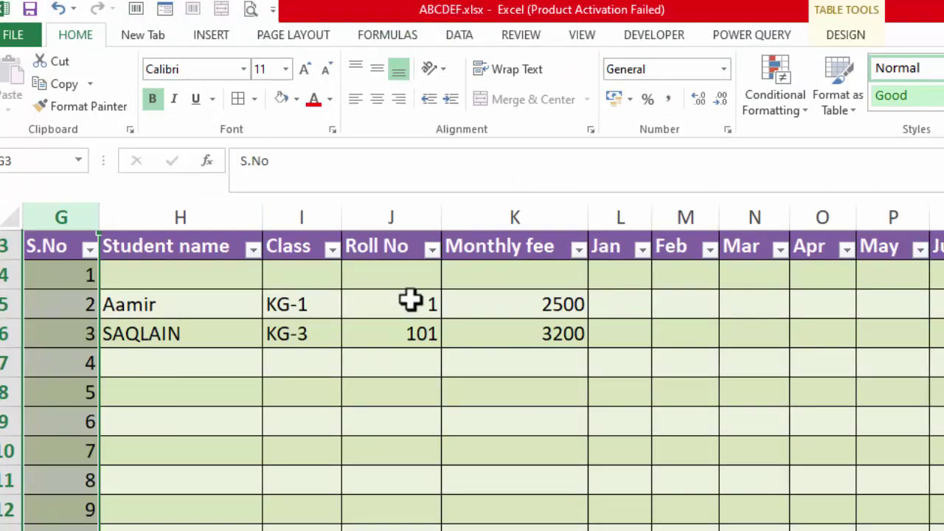
pyautogui.moveTo(67, 244); pyautogui.dragTo(474, 356)
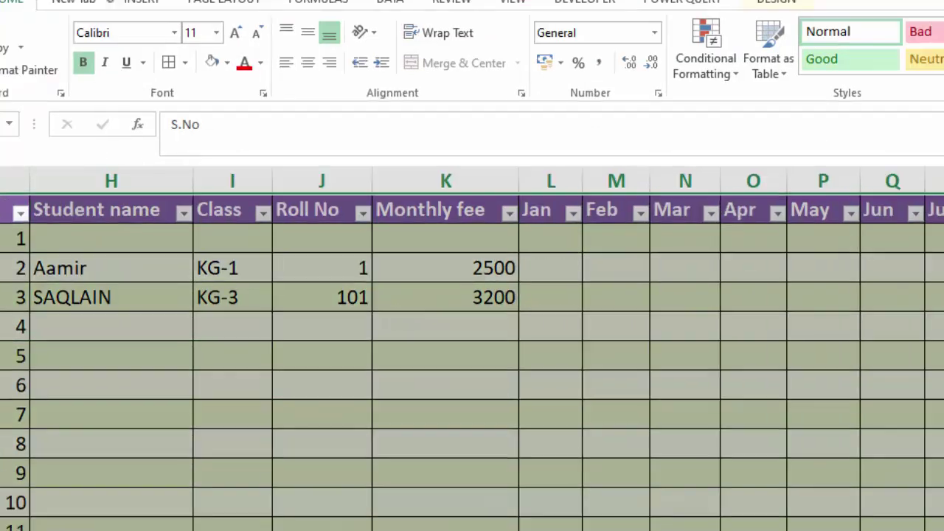
pyautogui.click(165, 9)
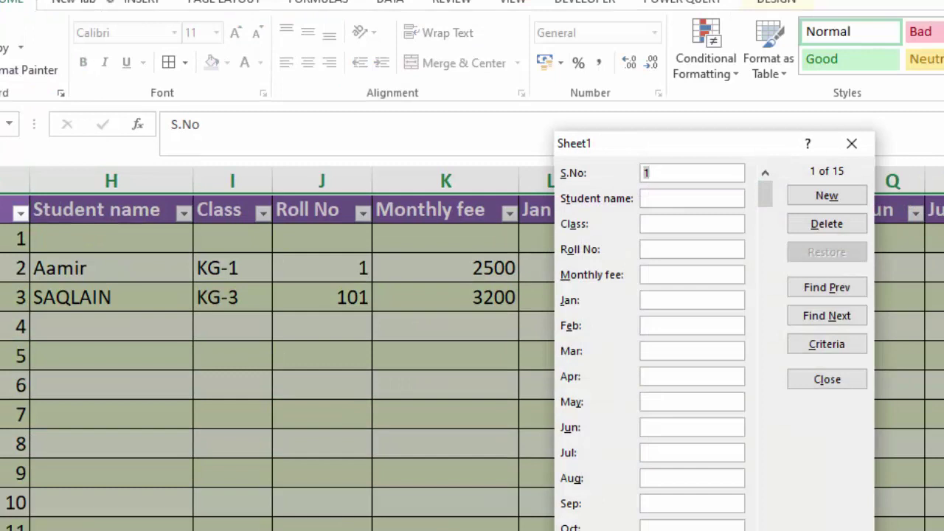
# Fill in the first record in the Form with the student's name, Class KG-4, Roll No 106 and Monthly fee 3500, and save it
pyautogui.click(652, 199)
pyautogui.write('SHAFIQ')
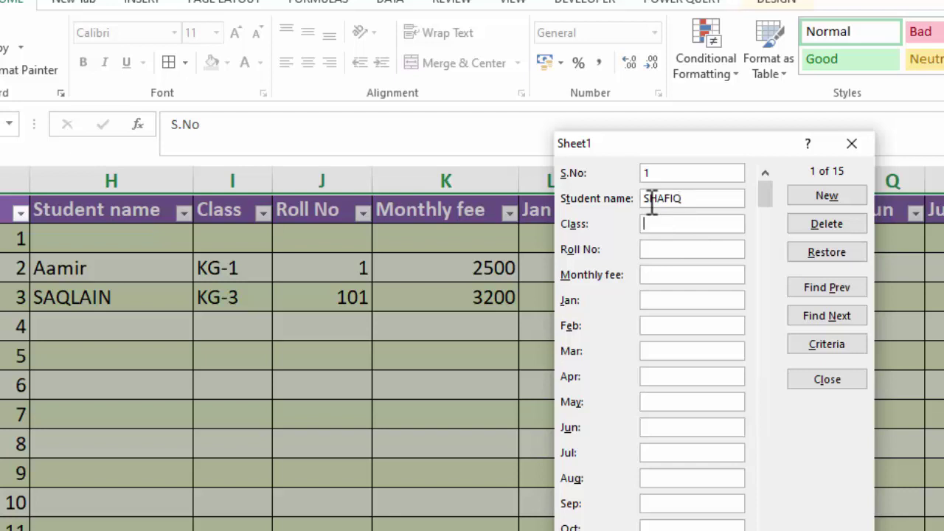
pyautogui.write('KG-4')
pyautogui.press('Tab')
pyautogui.write('1')
pyautogui.write('06')
pyautogui.write('35')
pyautogui.write('00')
pyautogui.click(826, 196)
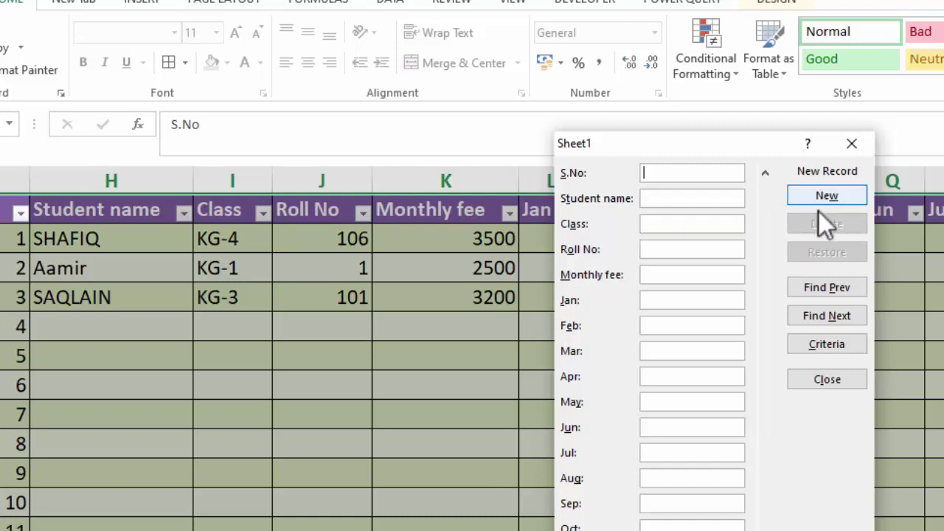
# Go back to the record with S.No 3, enter 3200 for Jan, save it and close the Form
pyautogui.click(821, 288)
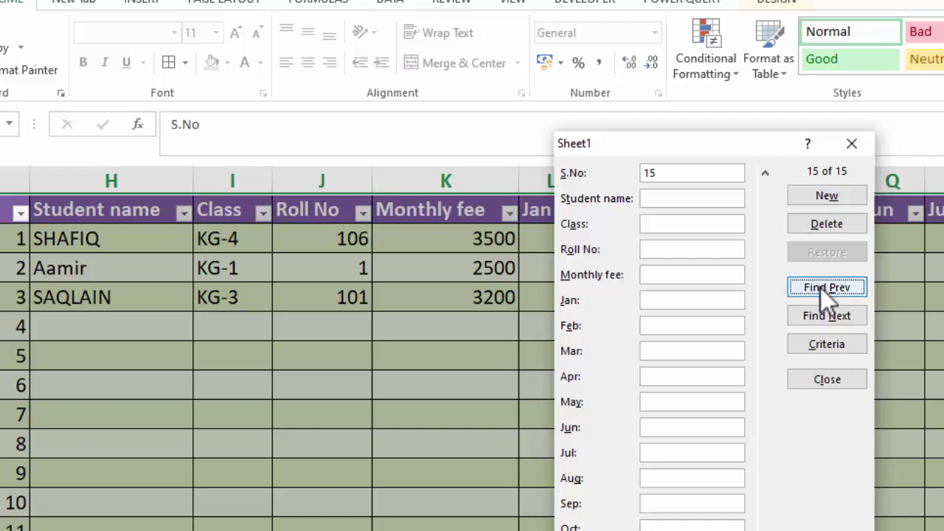
pyautogui.click(820, 288)
pyautogui.click(820, 287)
pyautogui.click(821, 287)
pyautogui.click(820, 288)
pyautogui.click(820, 287)
pyautogui.click(820, 288)
pyautogui.click(820, 288)
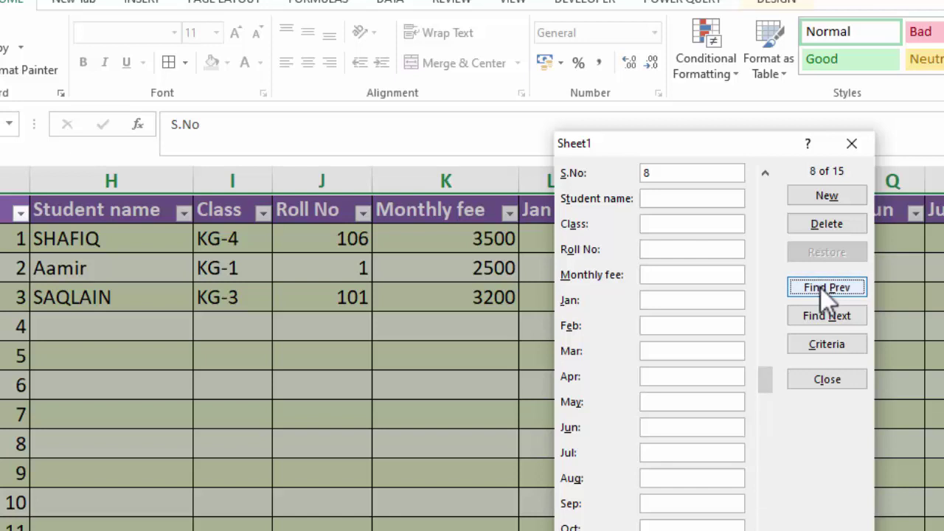
pyautogui.click(820, 288)
pyautogui.click(820, 287)
pyautogui.click(820, 288)
pyautogui.click(820, 288)
pyautogui.click(820, 288)
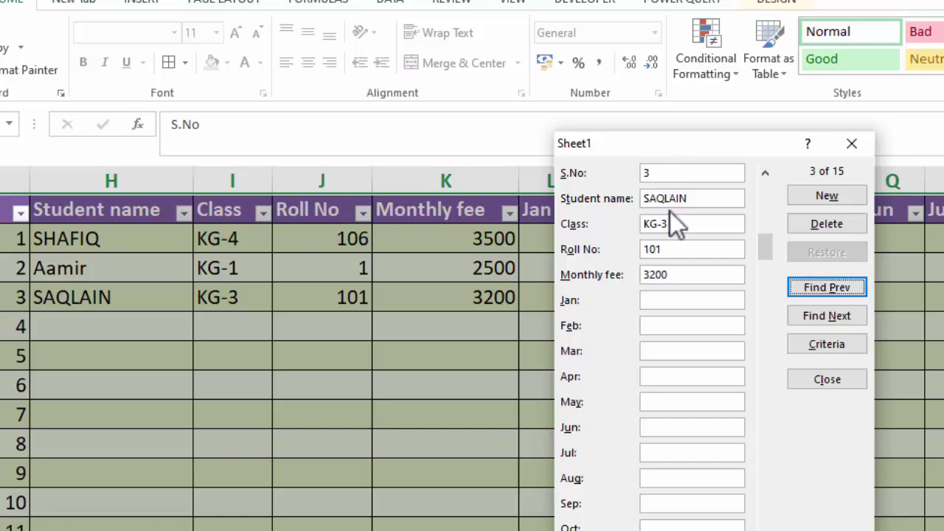
pyautogui.click(666, 302)
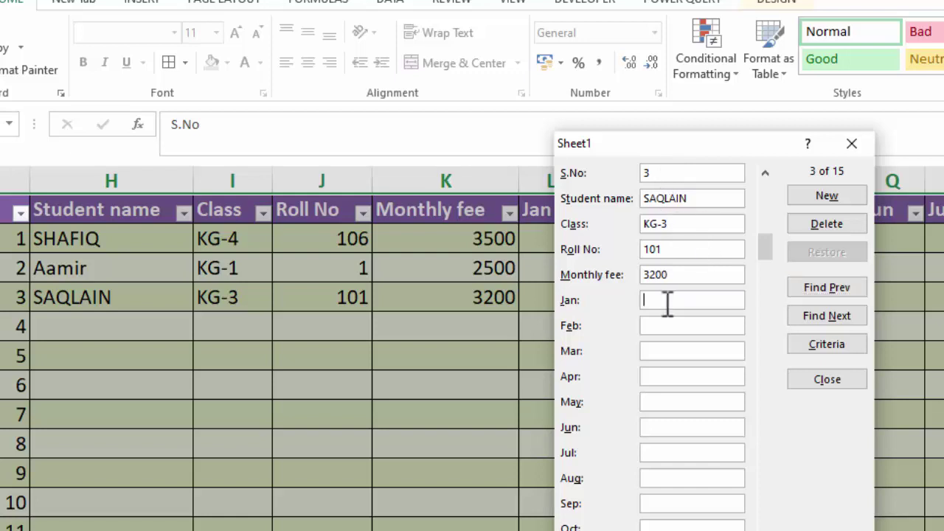
pyautogui.write('3220')
pyautogui.press('Tab')
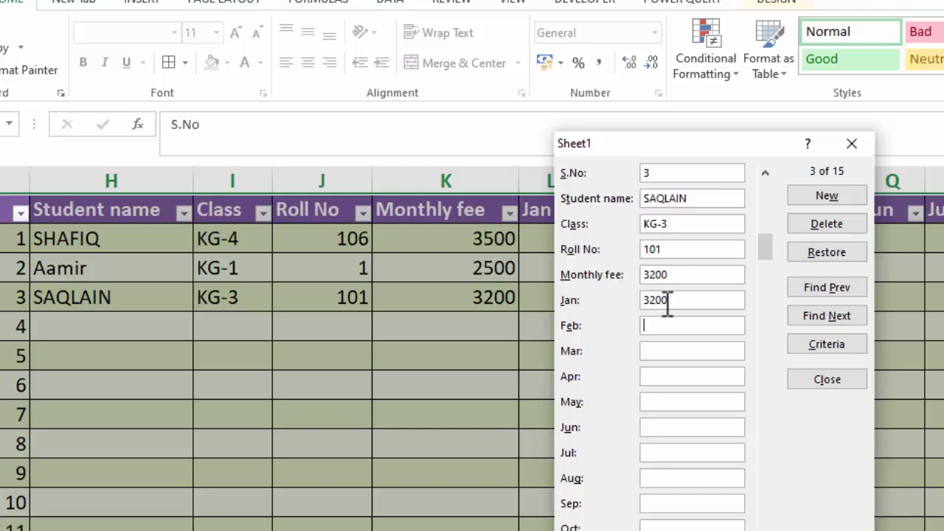
pyautogui.click(818, 199)
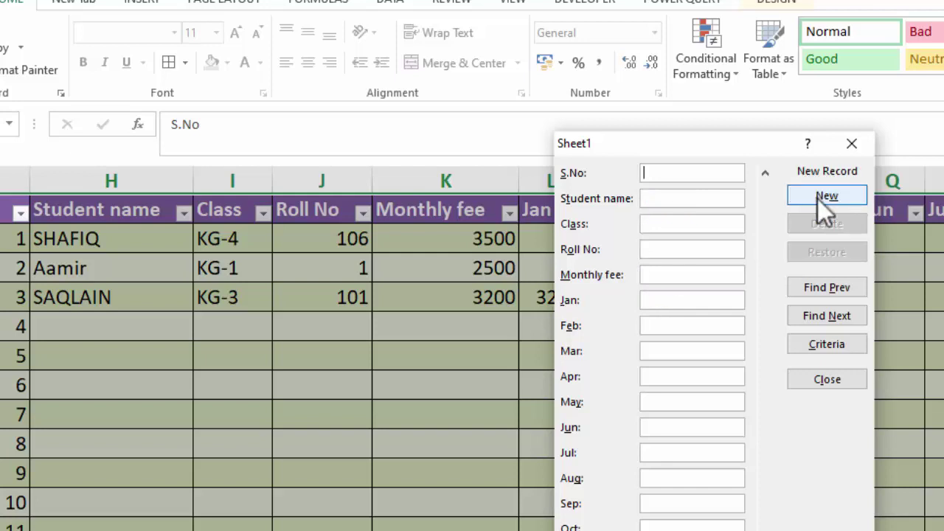
pyautogui.click(823, 379)
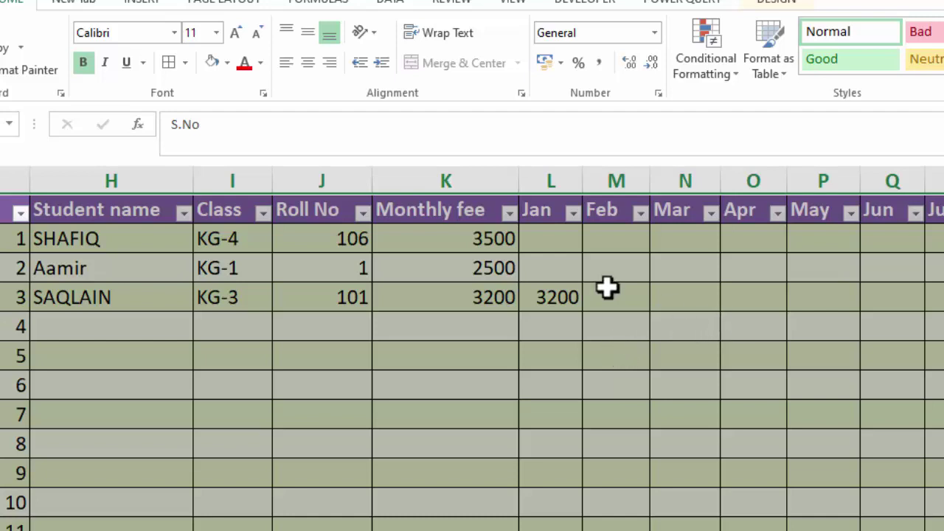
# Reopen the Form, go to the record with S.No 2, and save 2500 as its Jan fee
pyautogui.click(99, 1)
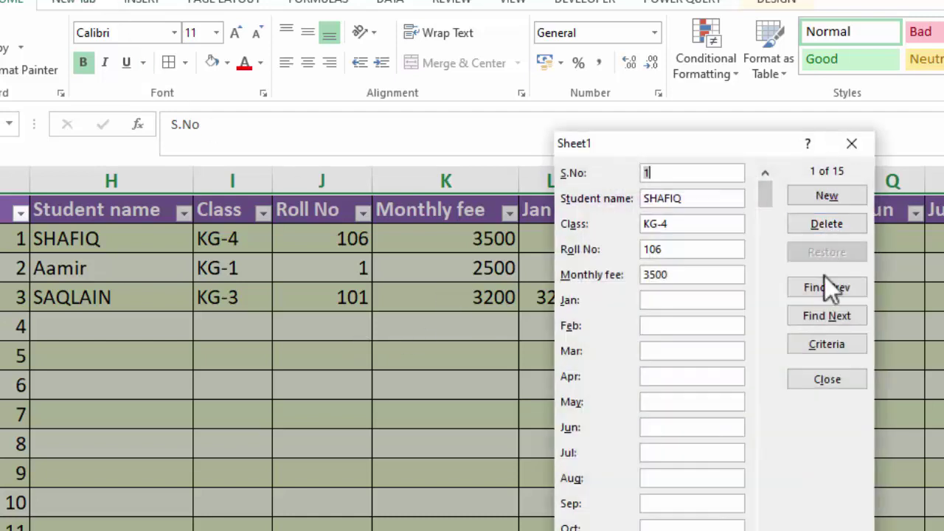
pyautogui.click(824, 316)
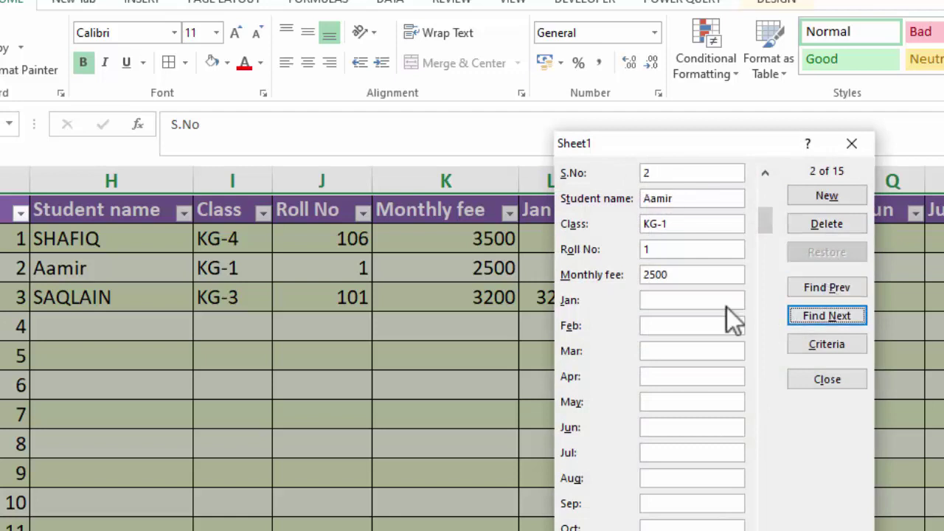
pyautogui.click(691, 298)
pyautogui.write('2')
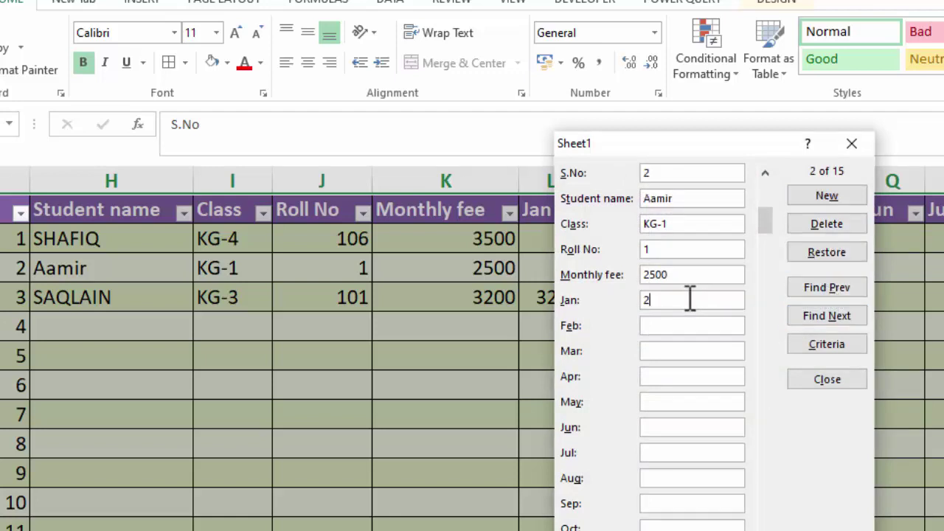
pyautogui.write('500')
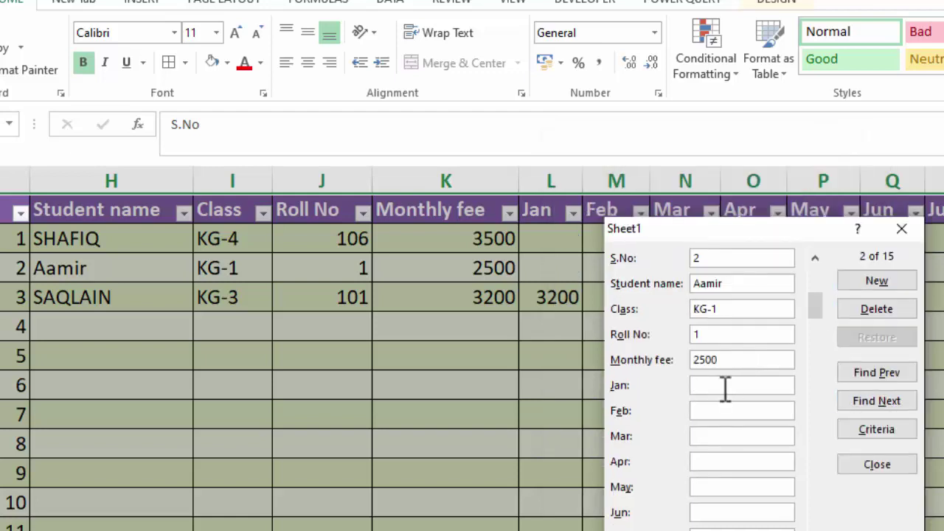
pyautogui.write('2500')
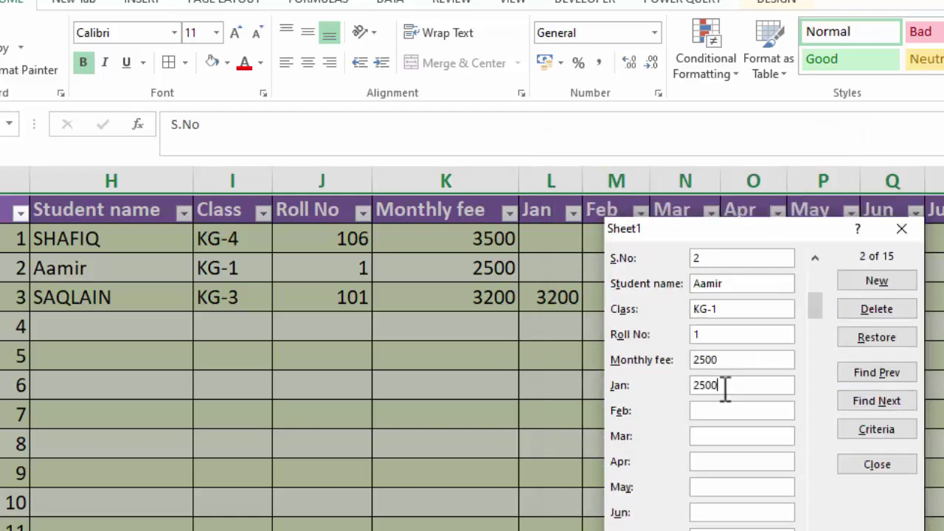
pyautogui.click(877, 283)
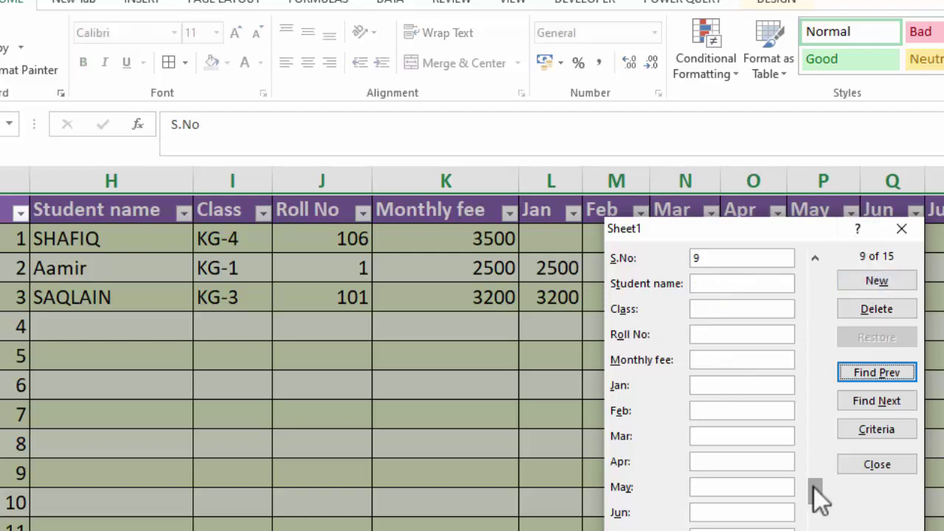
# Go to the record with S.No 1 and save 3500 as its Jan fee
pyautogui.moveTo(814, 487); pyautogui.dragTo(813, 279)
pyautogui.click(731, 385)
pyautogui.write('3500')
pyautogui.click(877, 280)
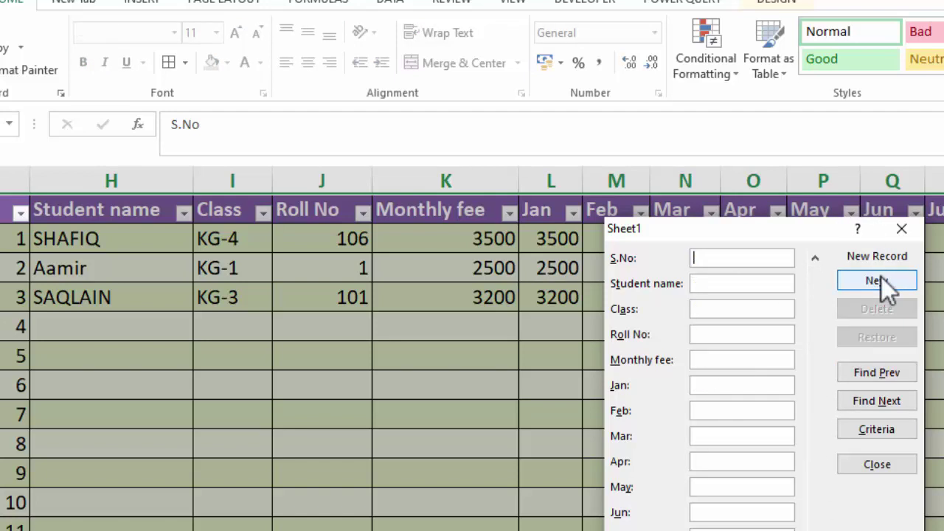
# Return to the record with S.No 1, enter 3500 for Feb and close the Form
pyautogui.click(863, 374)
pyautogui.hotkey('ctrl', 'pageup')
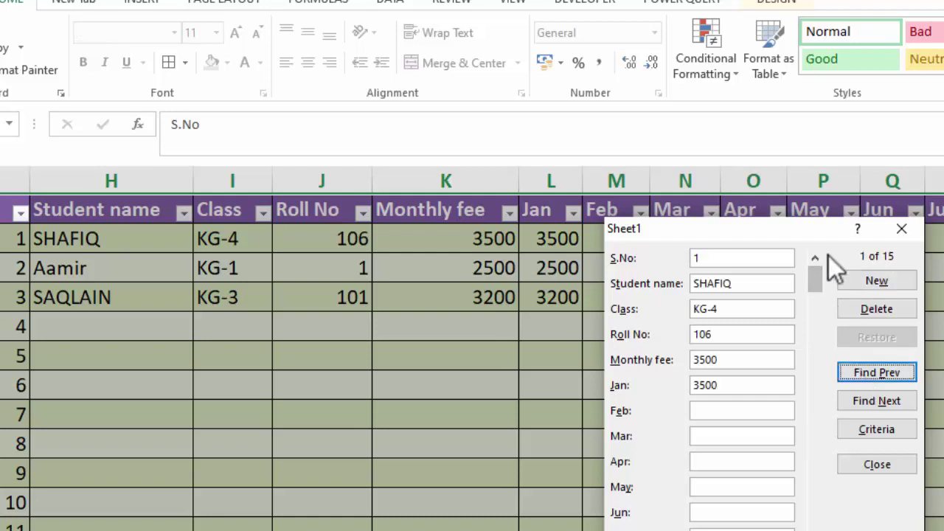
pyautogui.hotkey('ctrl', 'pagedown')
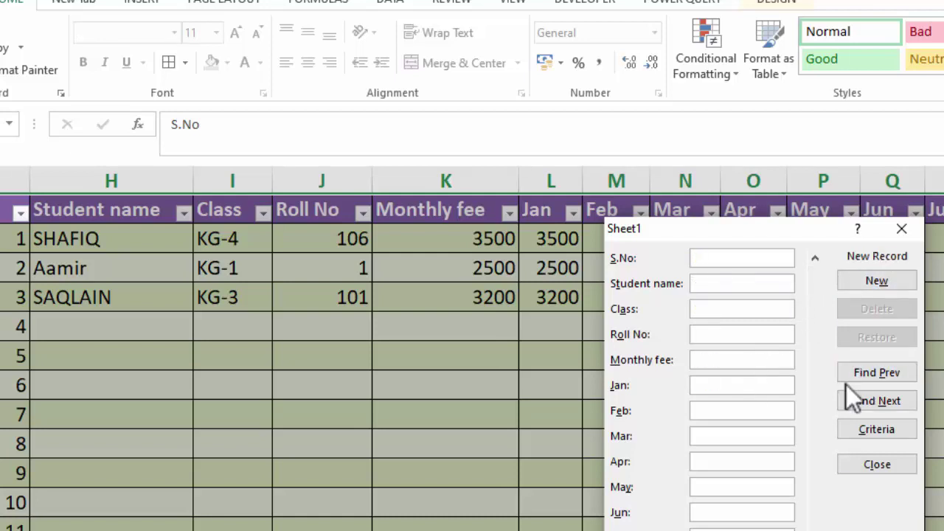
pyautogui.click(864, 469)
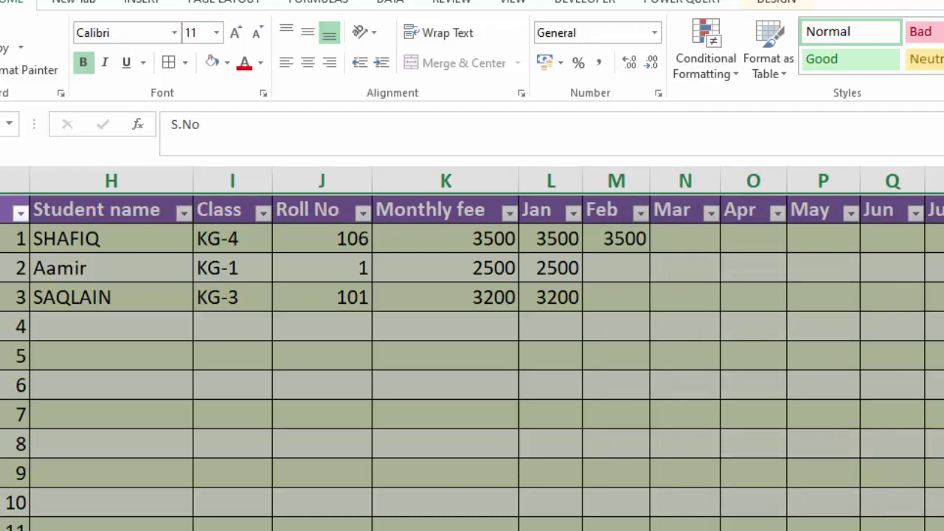
# Sum Roll No through Dec in the first Total Fee cell with =SUM(Table2[@[Roll No]:[Dec]]), filling the whole column
pyautogui.click(943, 210)
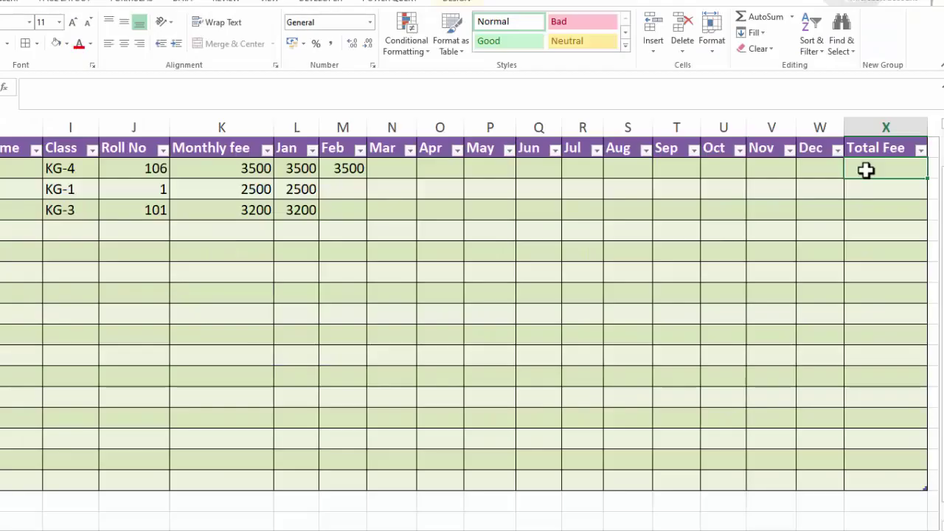
pyautogui.hotkey('ctrl', '=')
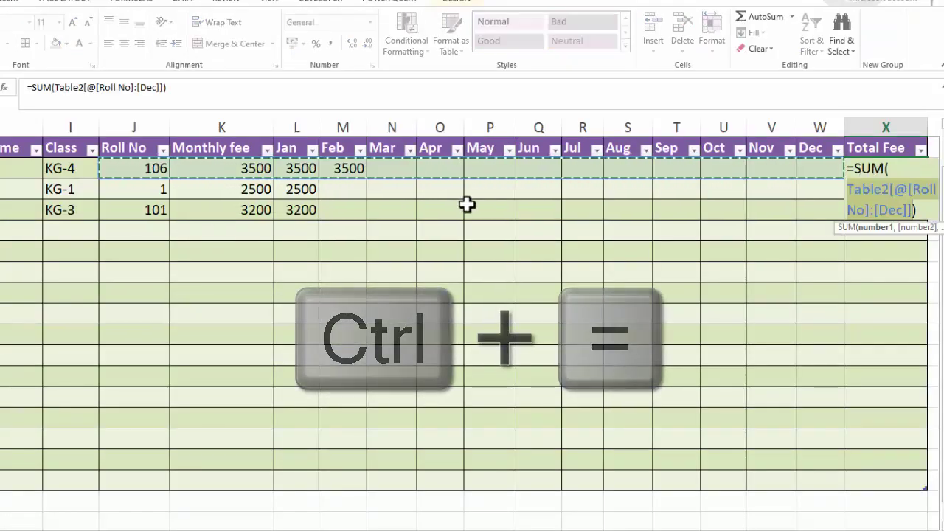
pyautogui.press('Return')
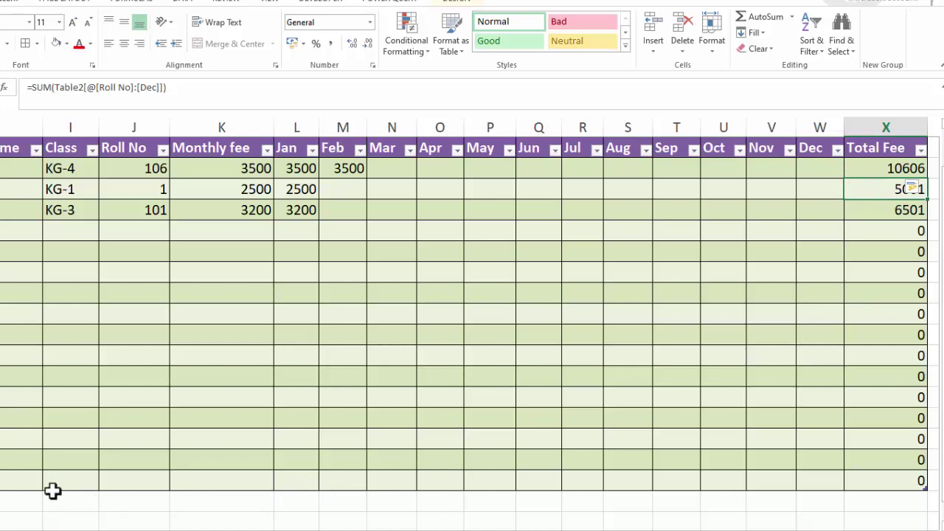
# Label row 19 TOTAL under Student name and total the Monthly fee column there with =SUBTOTAL(109,K4:K18)
pyautogui.moveTo(23, 480); pyautogui.dragTo(255, 480)
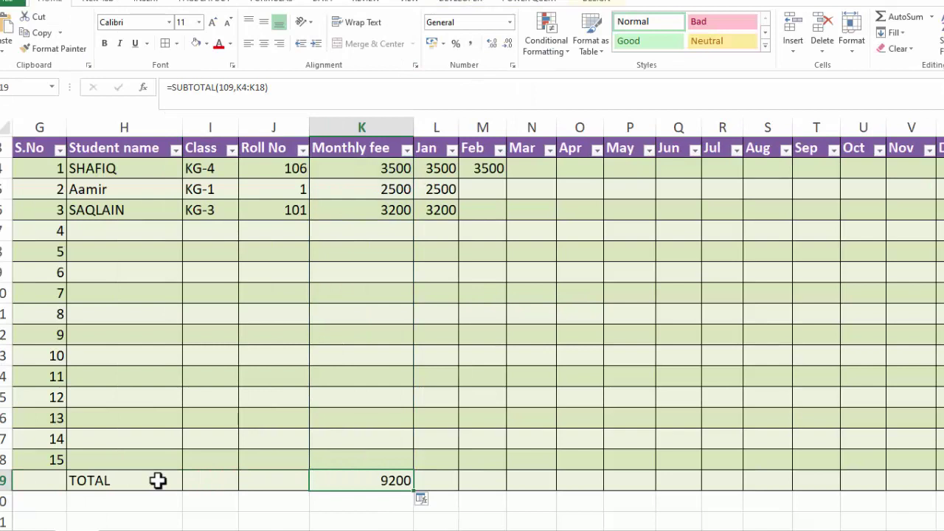
pyautogui.press('F2')
pyautogui.press('Return')
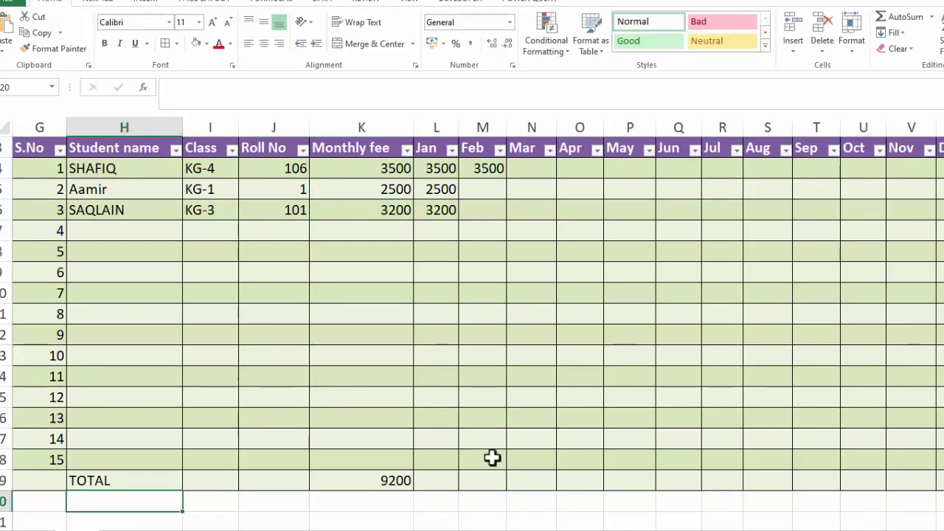
# Copy the Monthly fee subtotal formula across row 19 from Jan through Total Fee
pyautogui.click(406, 483)
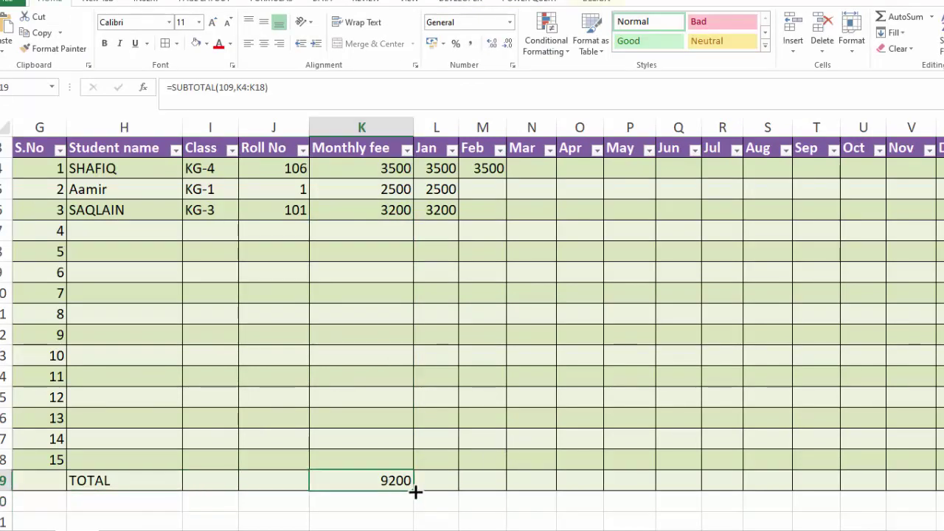
pyautogui.moveTo(415, 492); pyautogui.dragTo(943, 488)
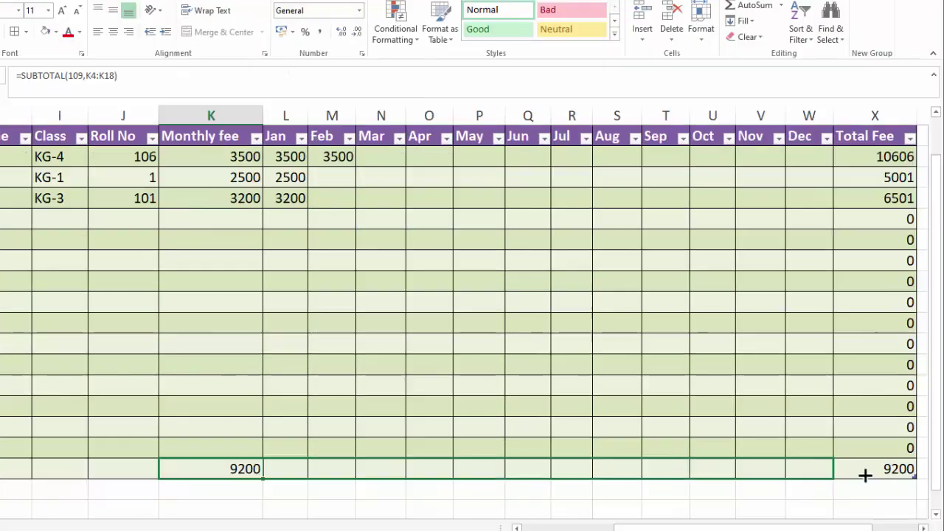
pyautogui.moveTo(865, 476); pyautogui.dragTo(898, 480)
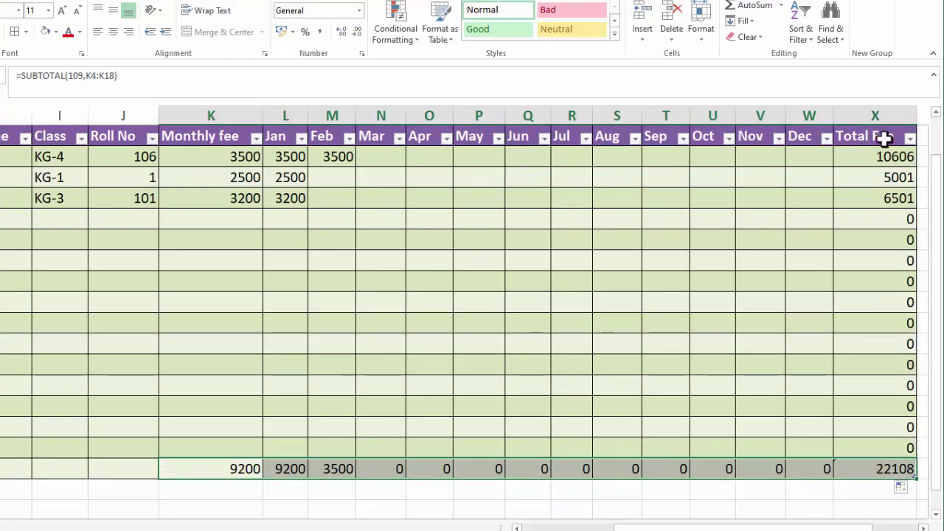
# Make the TOTAL row bold from the TOTAL label through the Total Fee column
pyautogui.scroll(1, 933, 137)
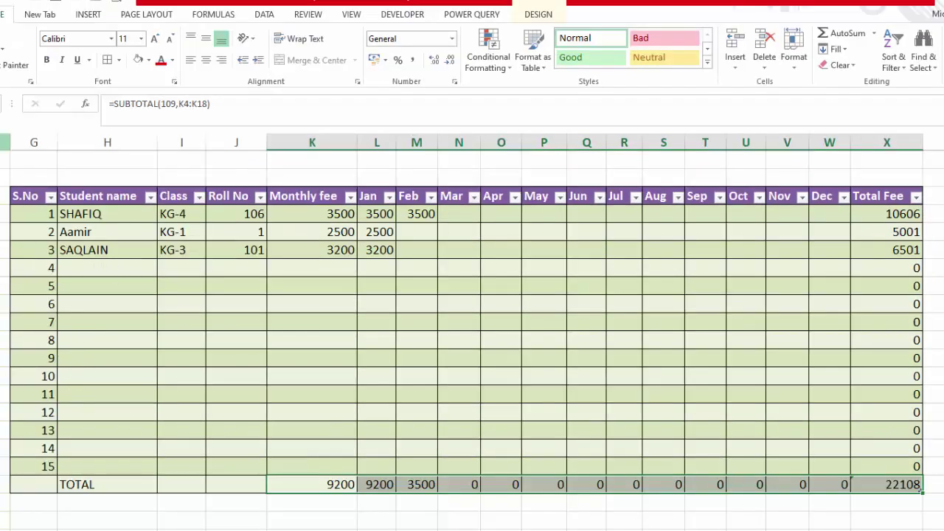
pyautogui.click(92, 487)
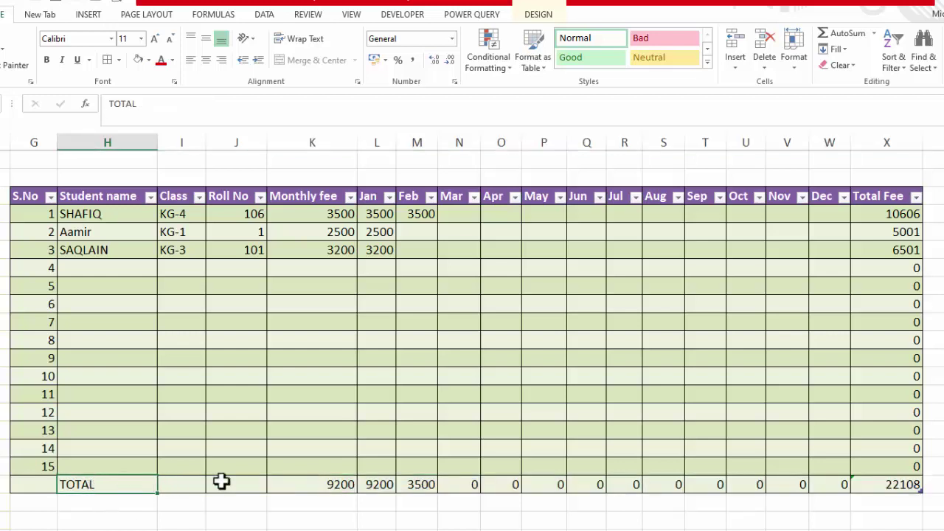
pyautogui.moveTo(222, 481); pyautogui.dragTo(883, 485)
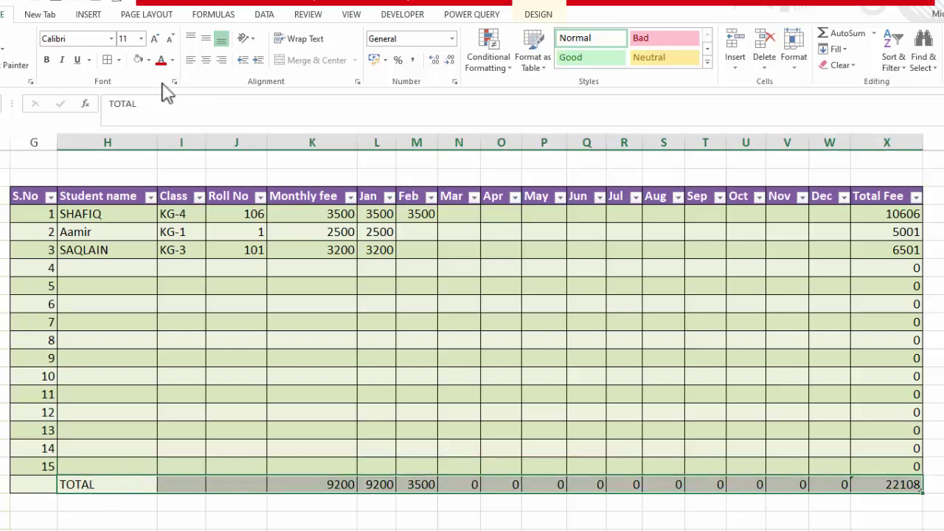
pyautogui.click(46, 59)
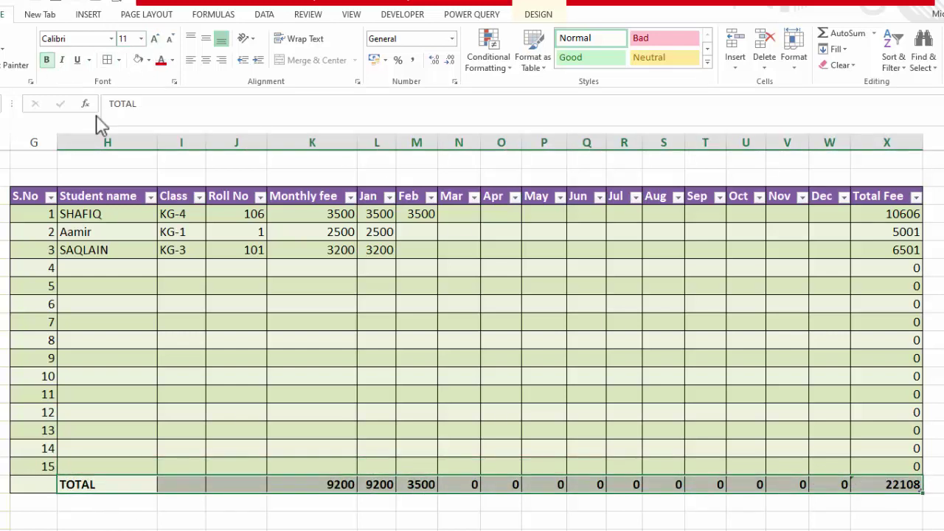
# Apply the comma number style with no decimal places to all amounts from Monthly fee through Total Fee, including the TOTAL row
pyautogui.moveTo(181, 484); pyautogui.dragTo(885, 484)
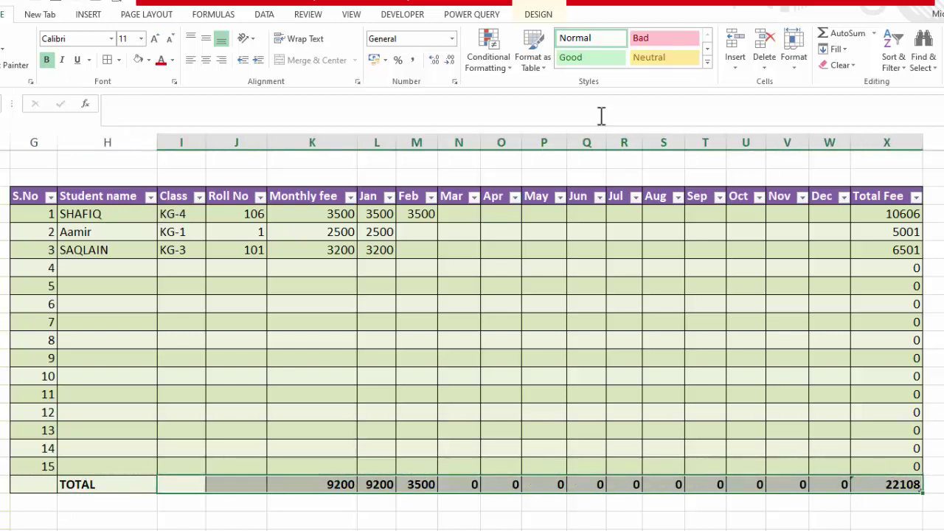
pyautogui.click(414, 60)
pyautogui.moveTo(937, 214); pyautogui.dragTo(274, 479)
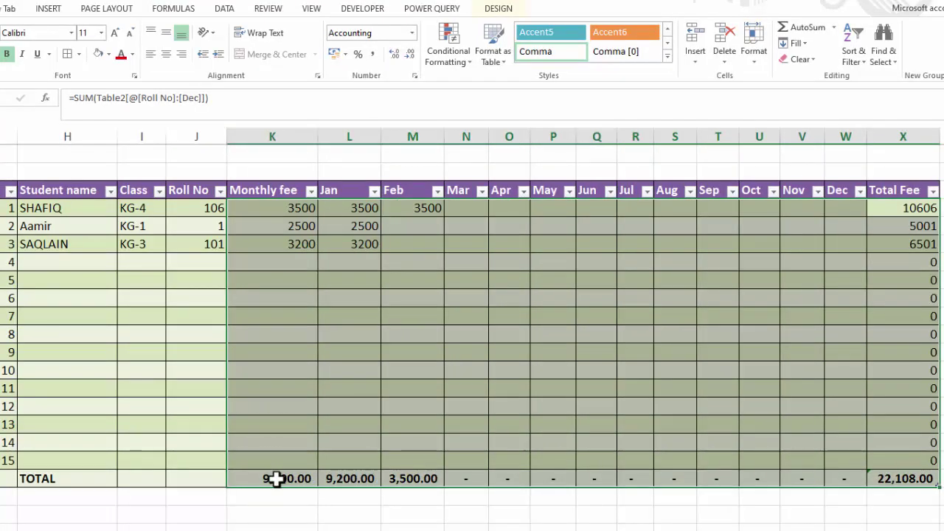
pyautogui.click(375, 55)
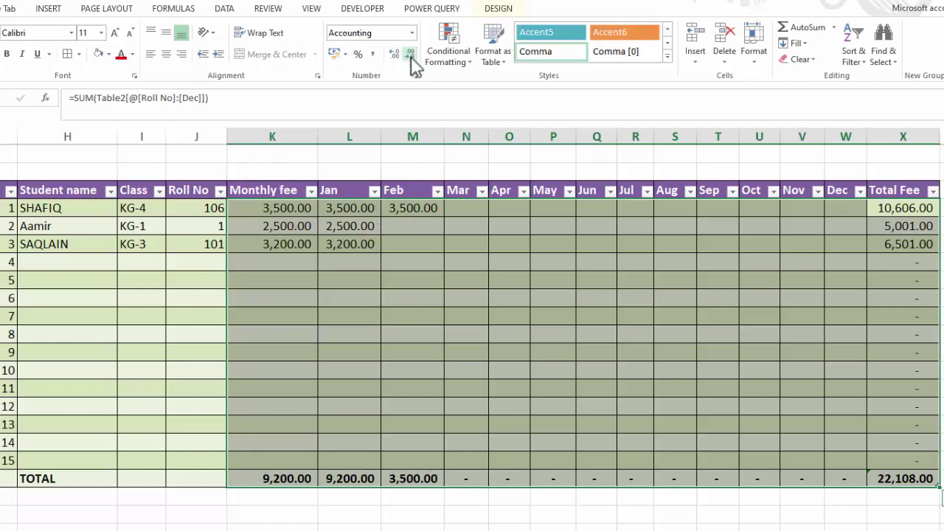
pyautogui.click(410, 56)
pyautogui.click(411, 55)
# Merge and centre K1:Q1 above the table and enter the bold 14-point title "Data Entry Best Tips and Tricks with User Form"
pyautogui.moveTo(272, 153); pyautogui.dragTo(596, 153)
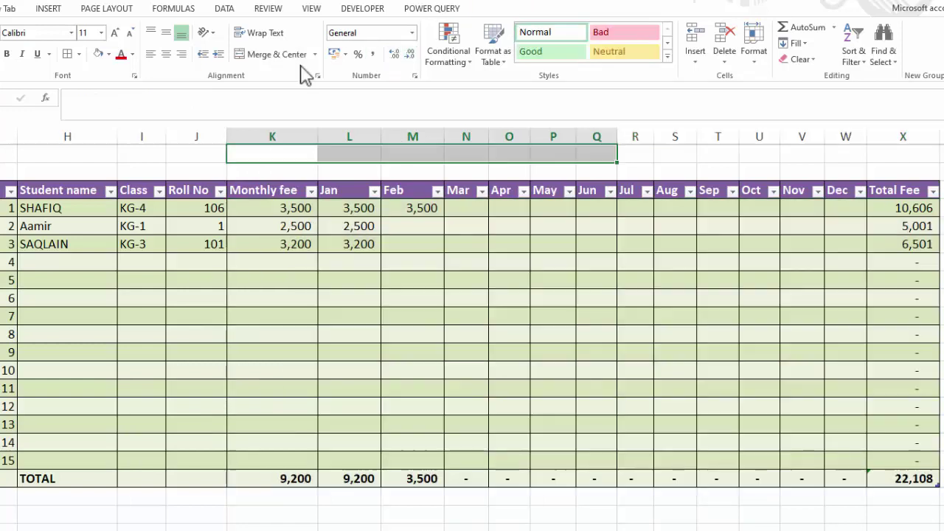
pyautogui.click(277, 55)
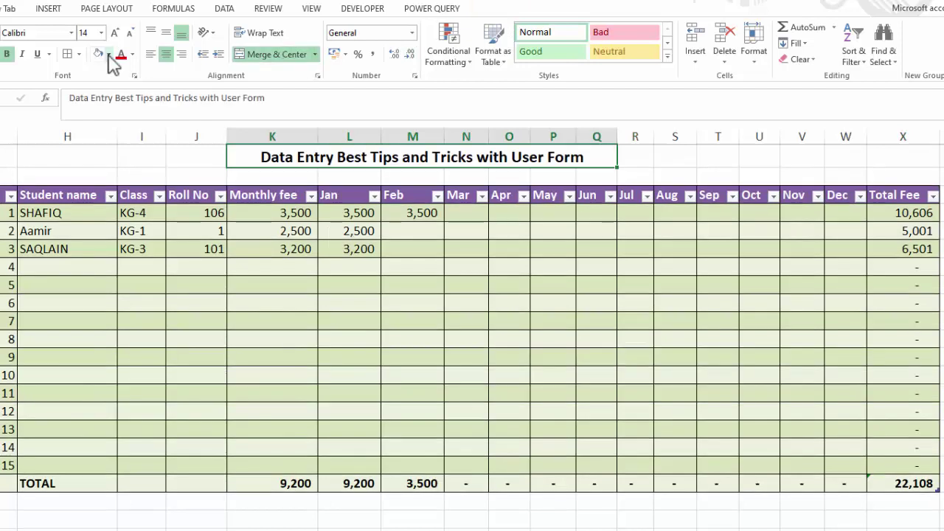
# Fill the merged title cell with a light yellow chosen from the standard colour palette
pyautogui.click(109, 54)
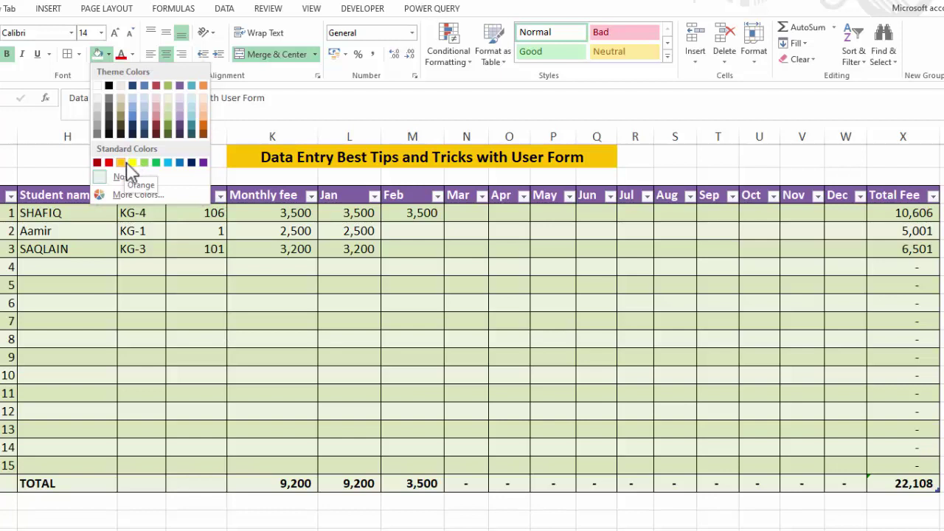
pyautogui.click(130, 191)
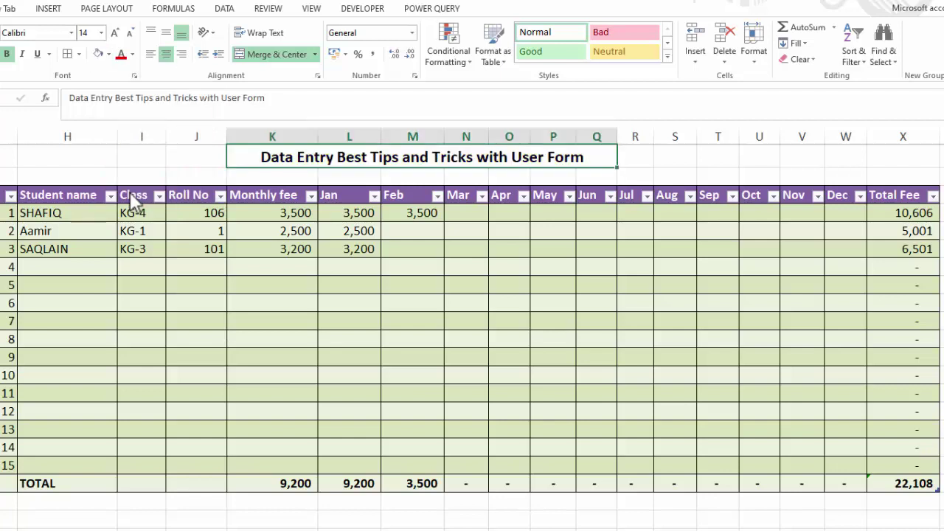
pyautogui.click(447, 337)
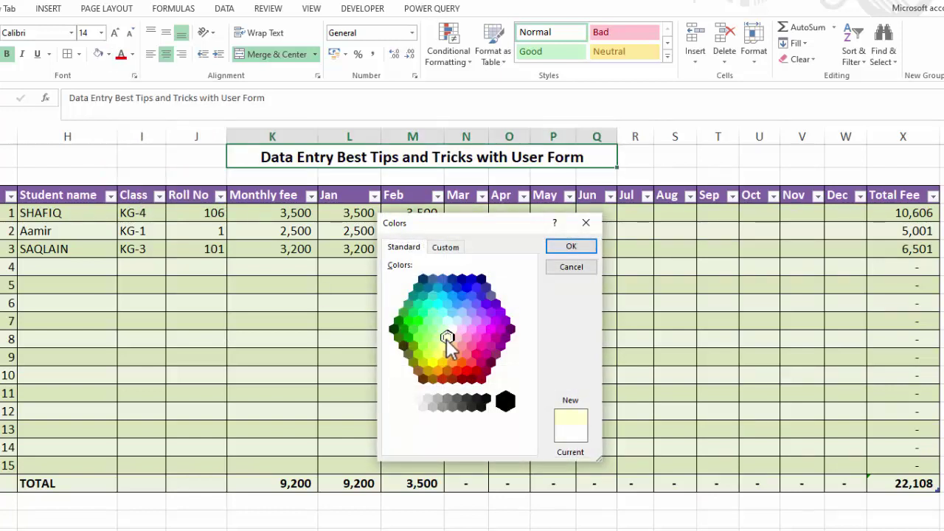
pyautogui.click(564, 247)
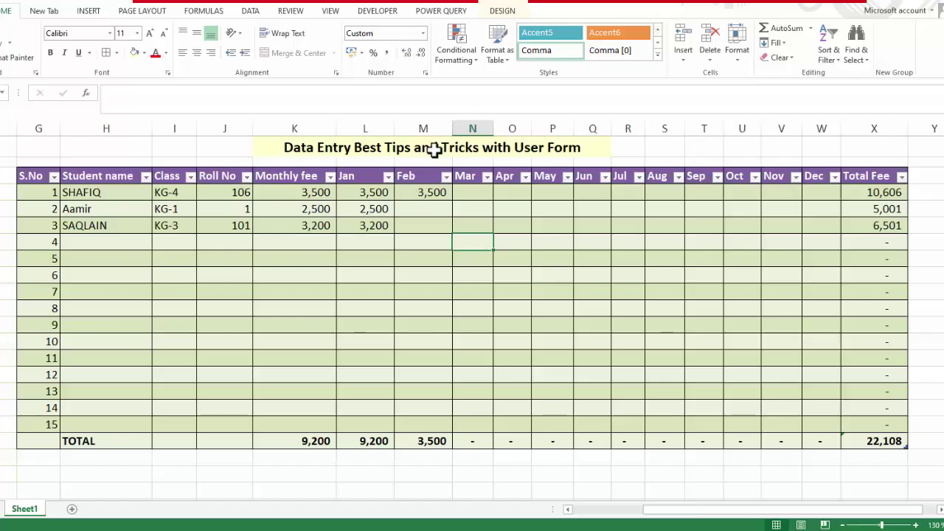
pyautogui.click(432, 147)
pyautogui.click(524, 318)
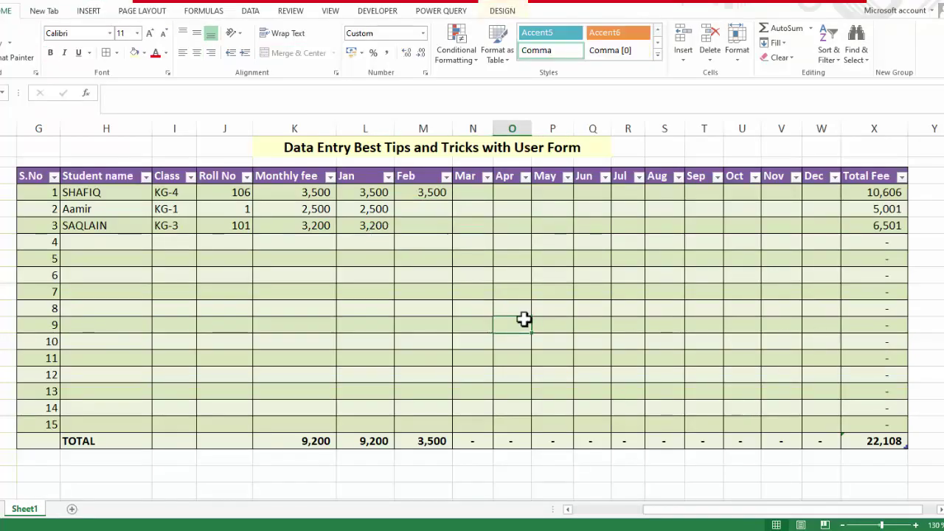
# Fill the merged title cell with a medium purple chosen from the standard colour palette
pyautogui.click(368, 148)
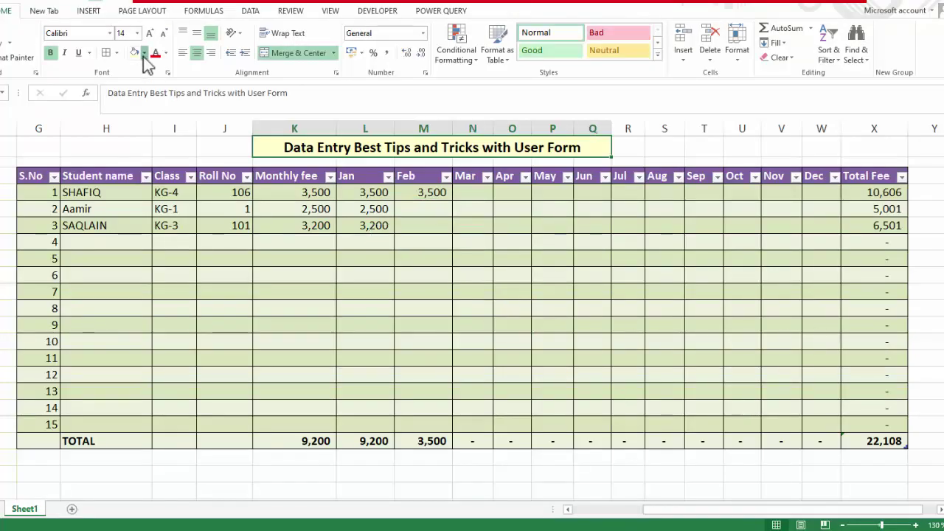
pyautogui.click(143, 53)
pyautogui.click(163, 208)
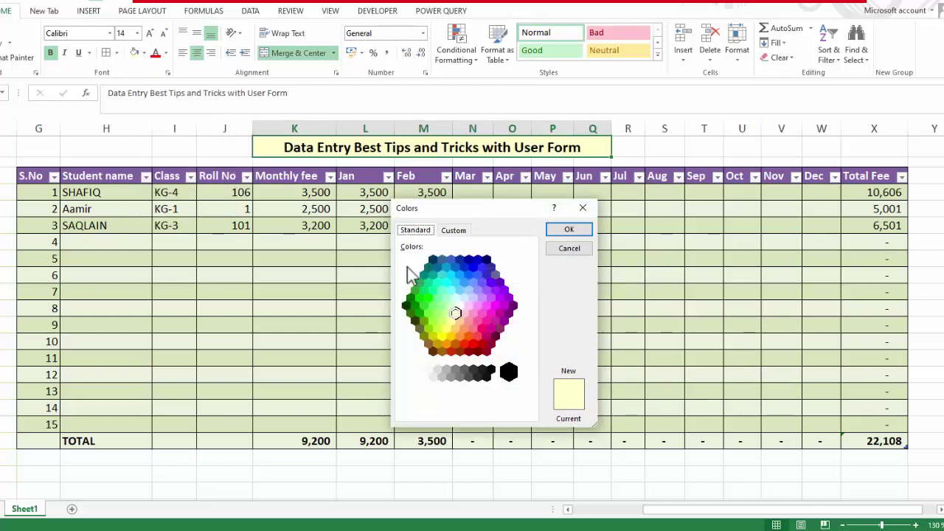
pyautogui.click(487, 290)
pyautogui.click(567, 231)
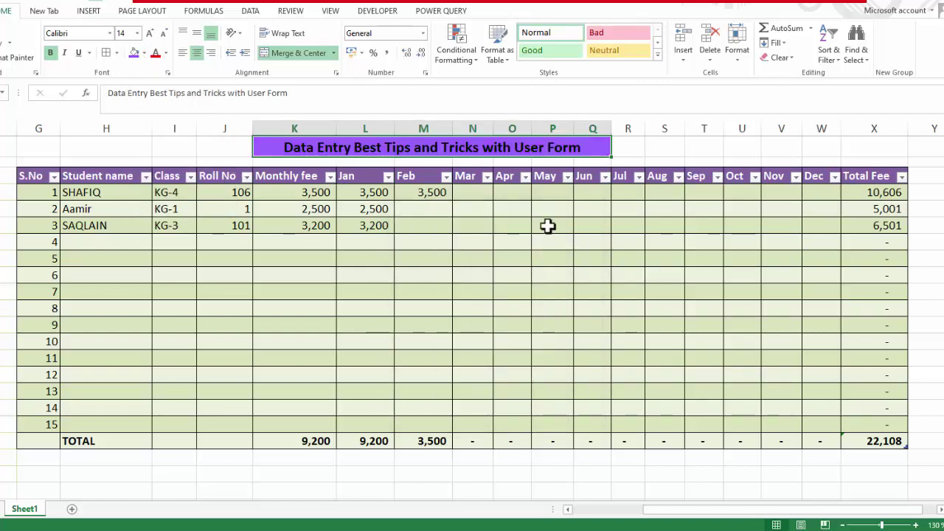
# Set the title's font colour to white and reapply the same medium purple fill to its cell
pyautogui.click(166, 54)
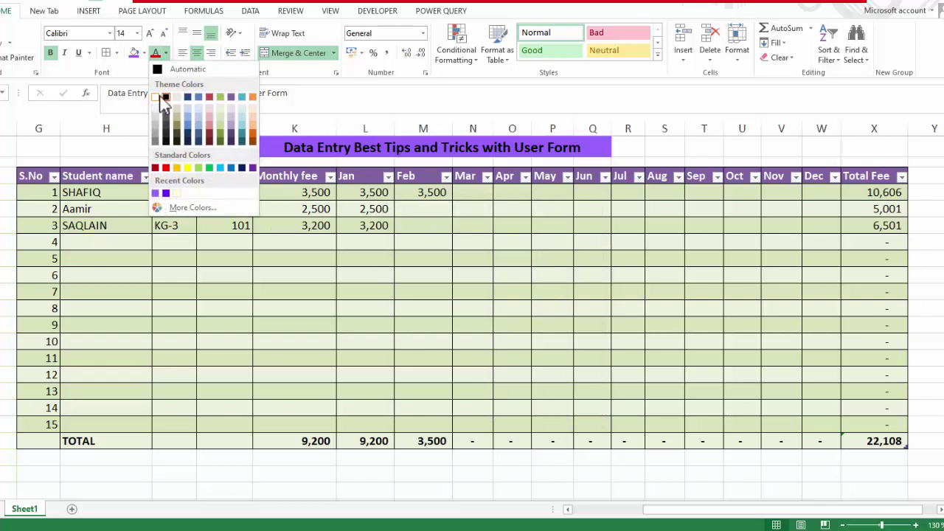
pyautogui.click(159, 103)
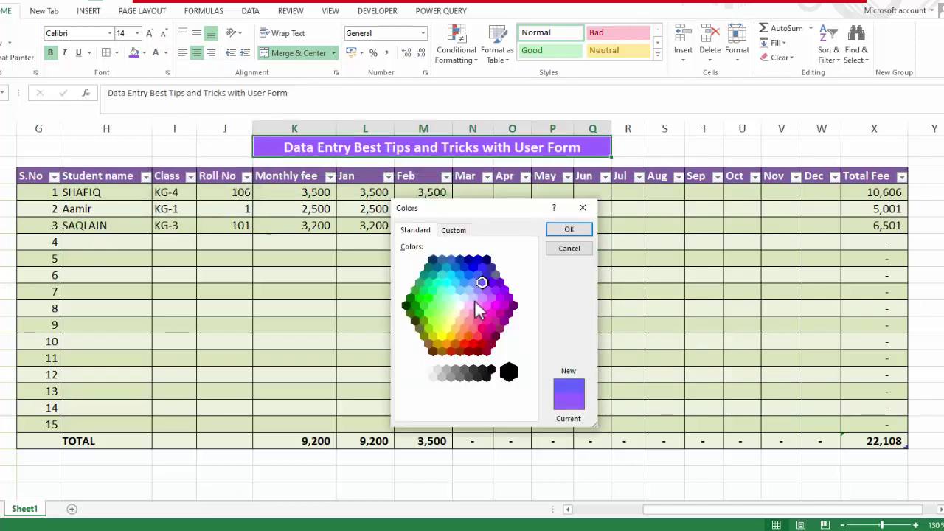
pyautogui.click(486, 290)
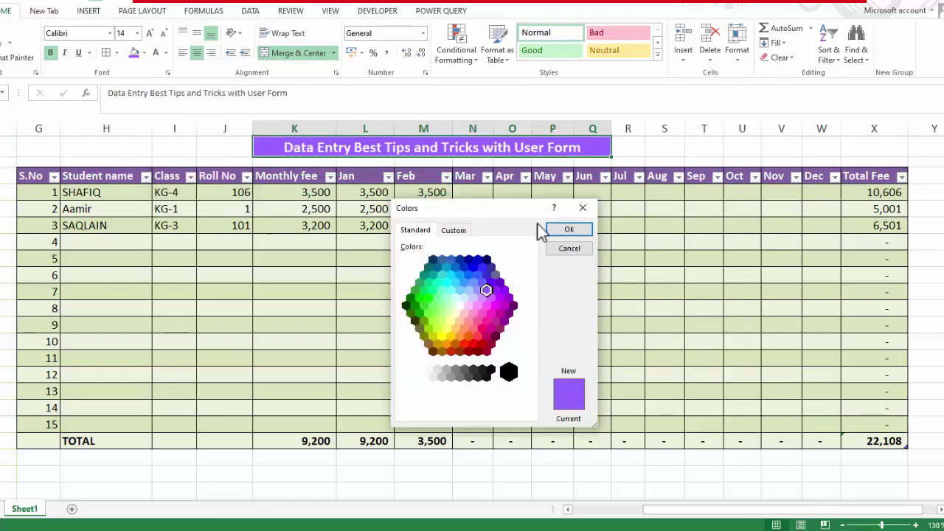
pyautogui.click(562, 230)
pyautogui.click(442, 281)
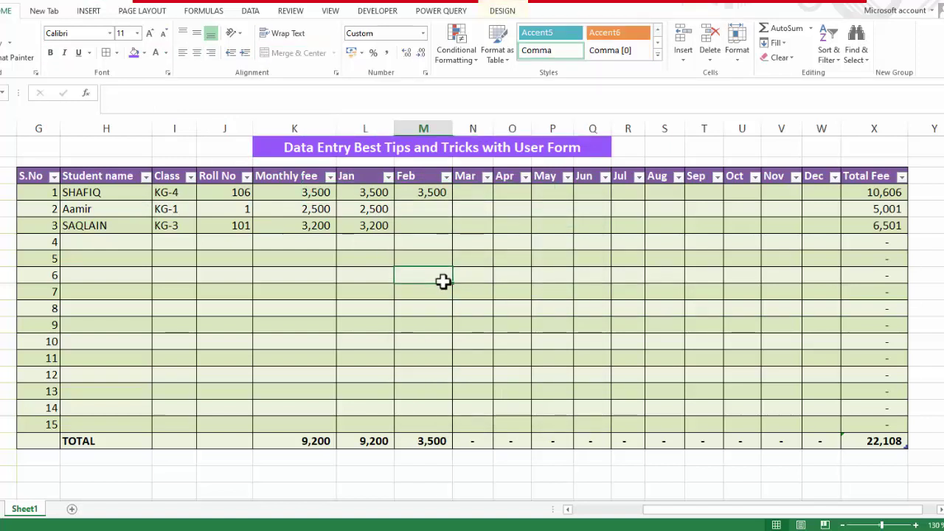